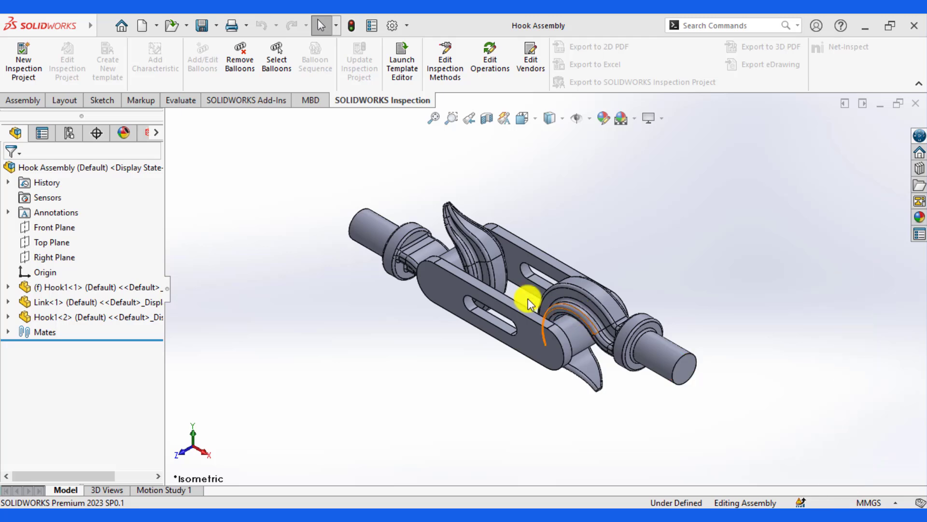
Examine the hook assembly from several angles, including the link and the end faces of both hook shanks
middle_drag(389, 327, 423, 380)
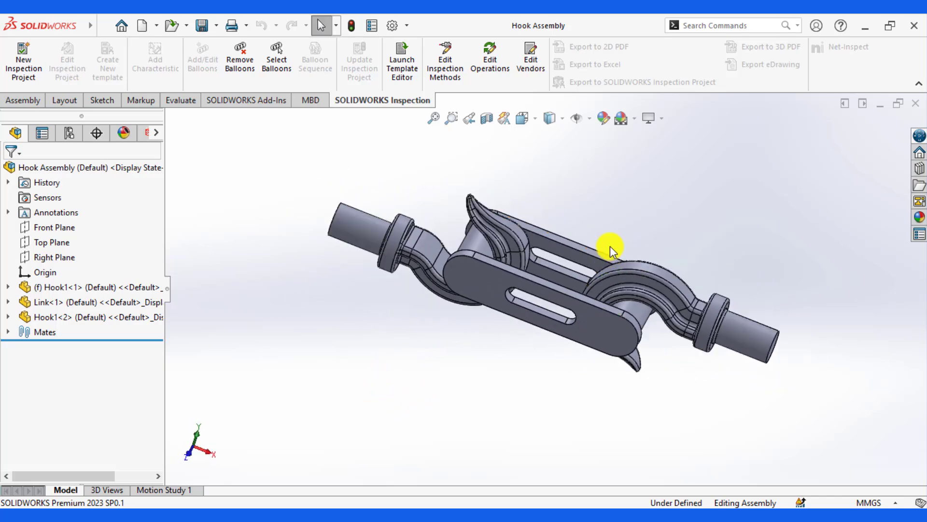
scroll(611, 248, down, 2)
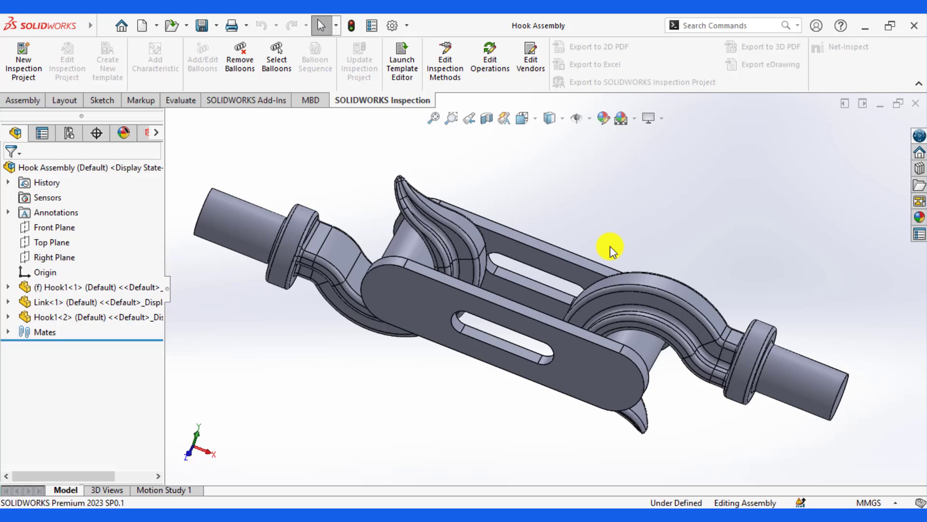
scroll(610, 246, up, 2)
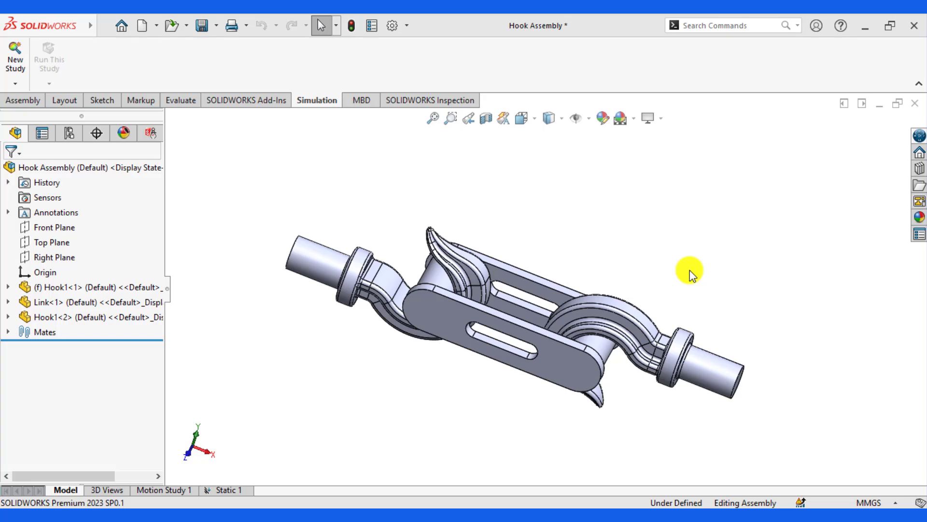
middle_drag(387, 320, 381, 372)
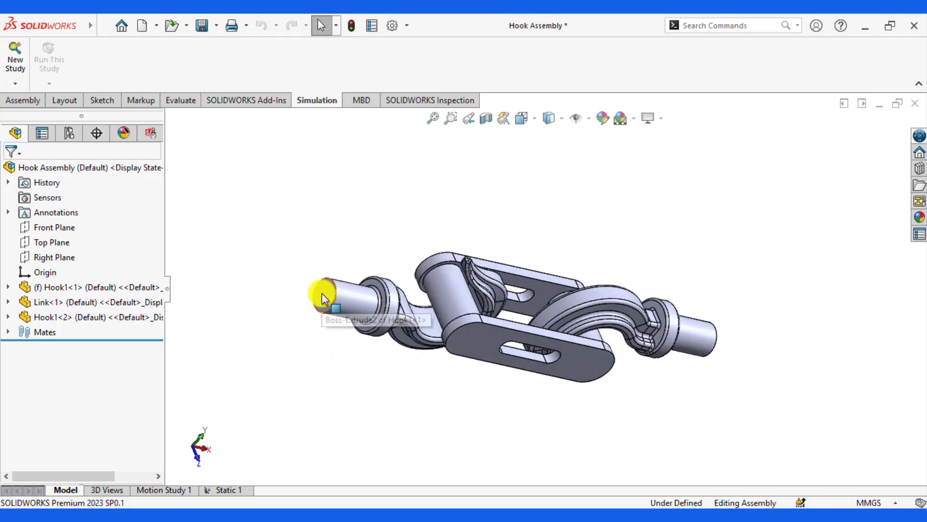
middle_drag(328, 311, 372, 338)
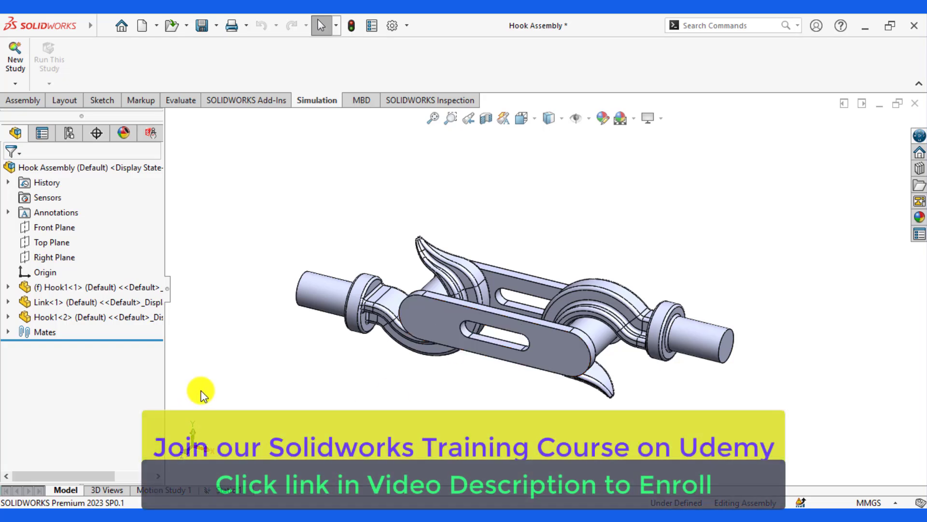
scroll(645, 341, down, 2)
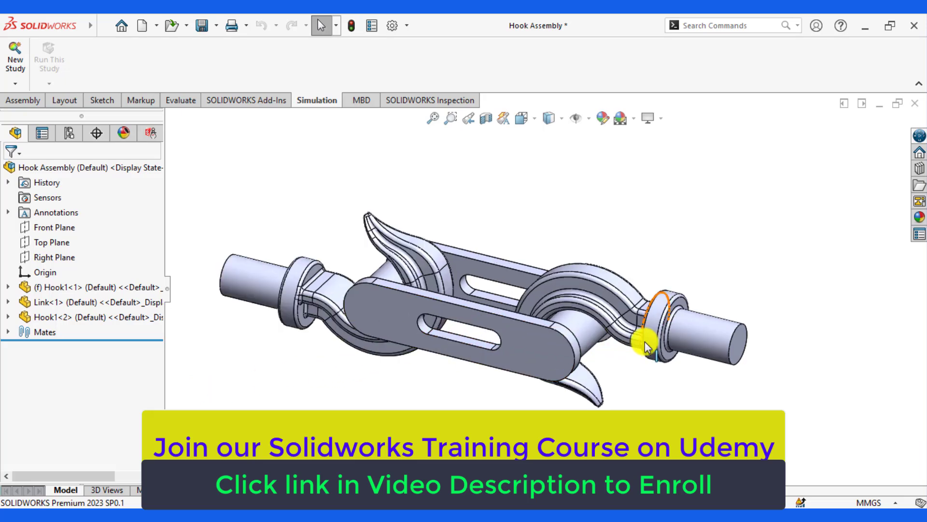
scroll(644, 341, down, 2)
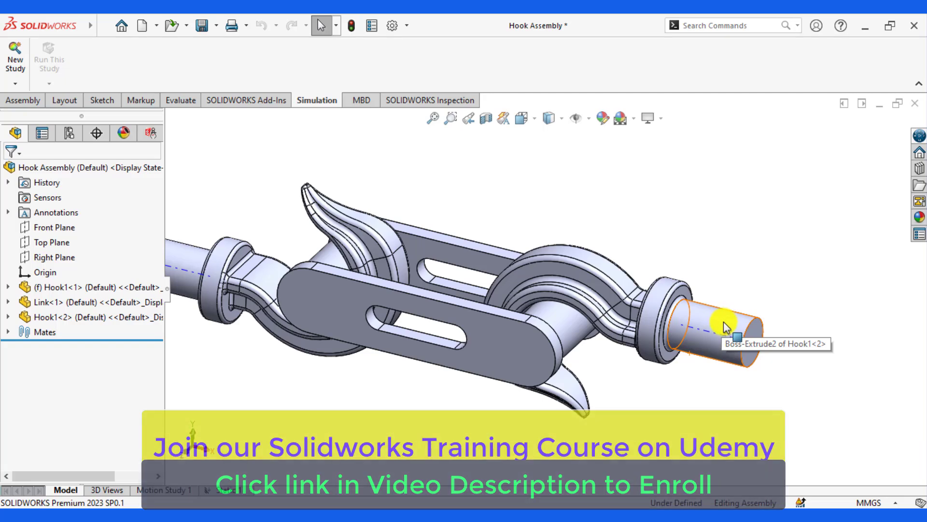
key(f)
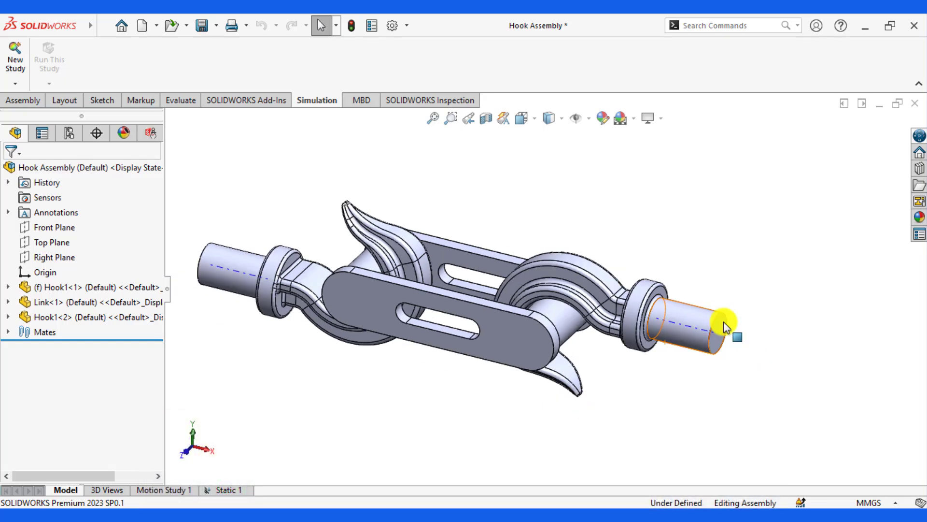
click(486, 443)
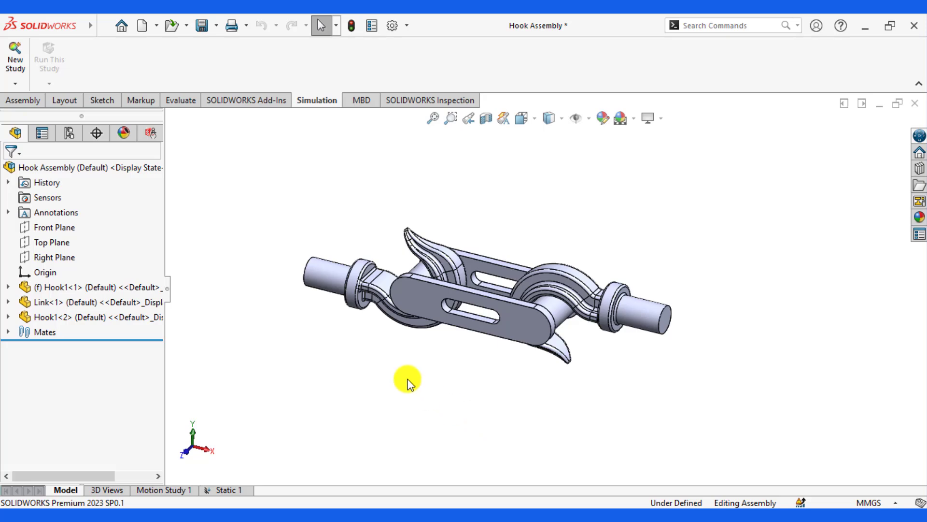
key(f)
middle_drag(370, 319, 408, 360)
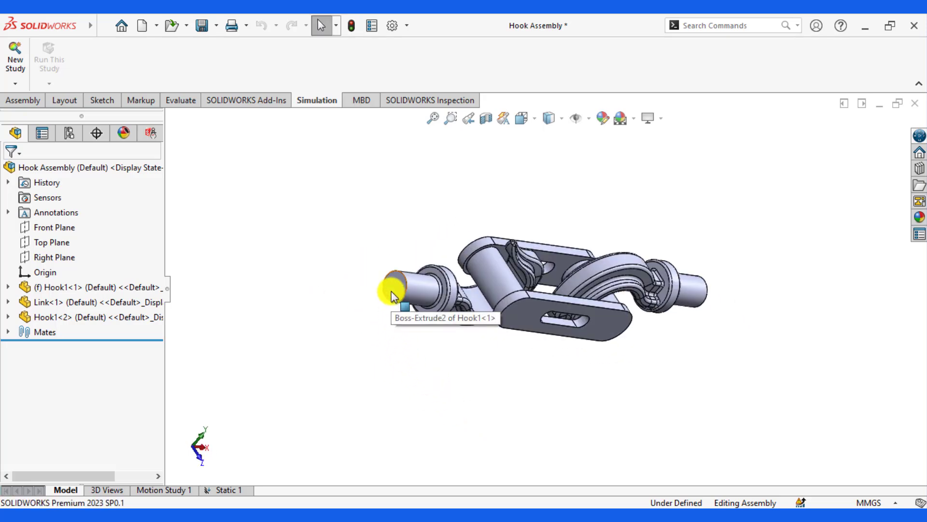
middle_drag(396, 301, 404, 283)
scroll(731, 321, down, 3)
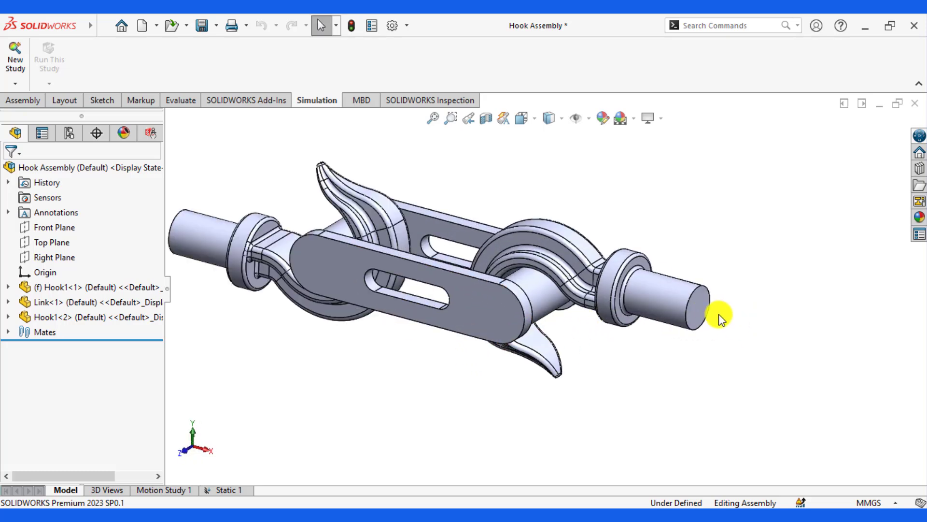
click(705, 309)
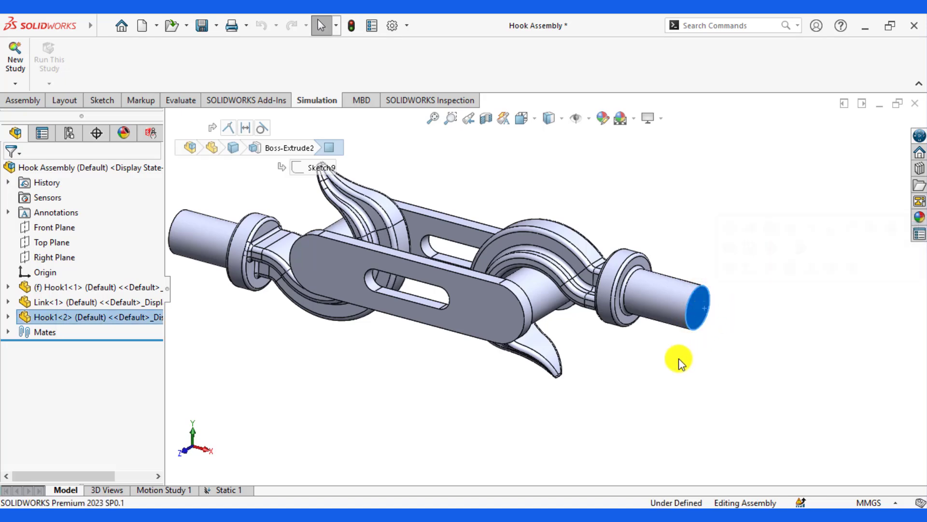
click(668, 369)
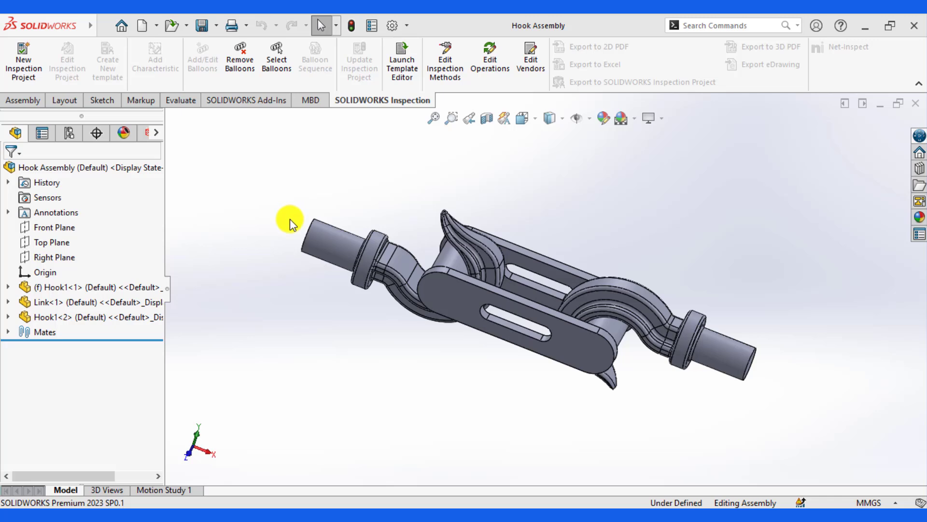
Load the SOLIDWORKS Simulation Premium add-in and change the scene background to Plain White
click(246, 102)
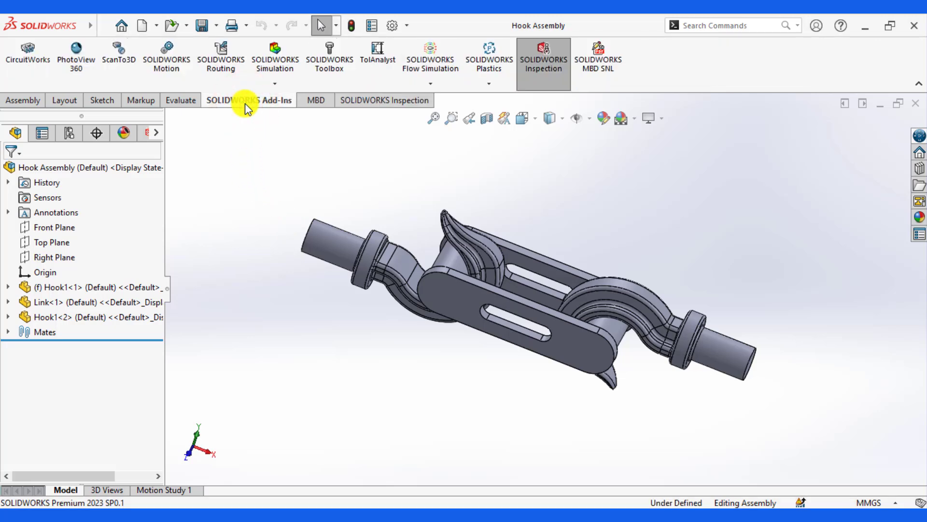
click(276, 85)
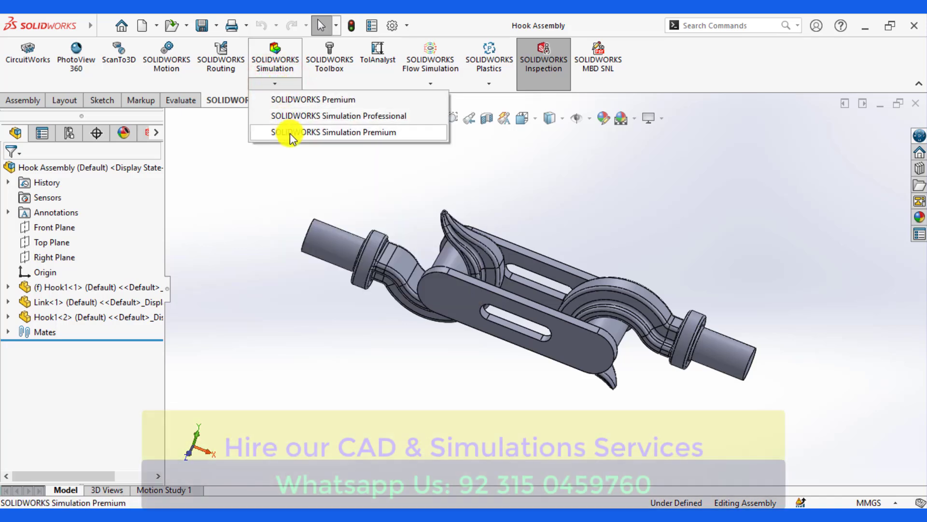
click(290, 131)
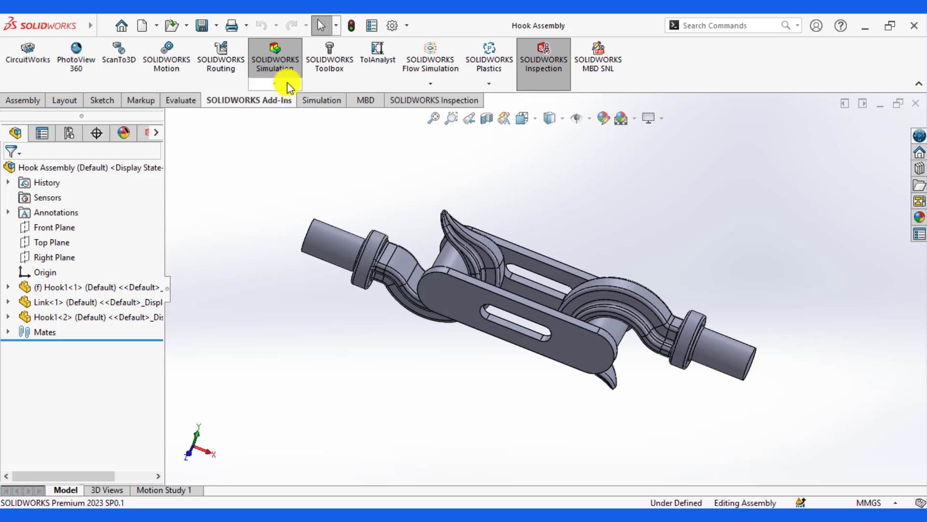
click(638, 123)
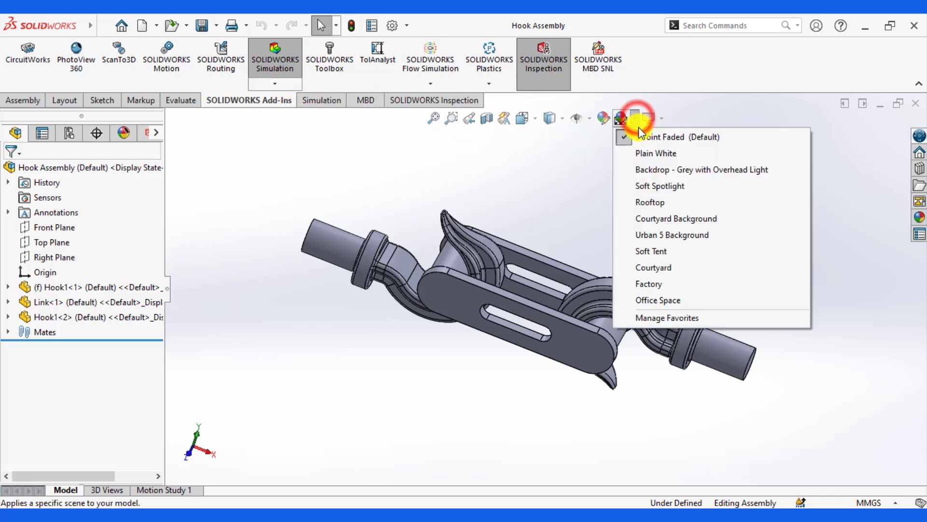
click(639, 151)
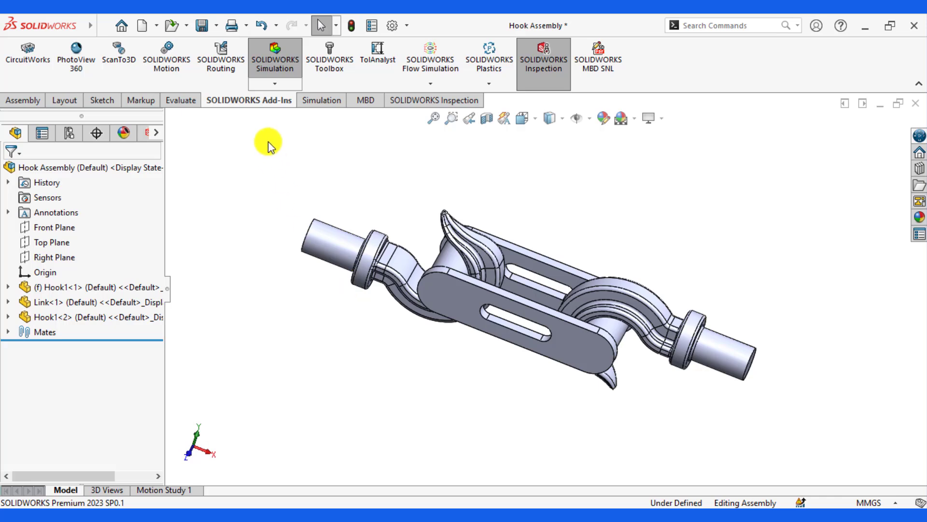
Start a new simulation study and enter Hooks Assembly Analysis as its name
click(320, 100)
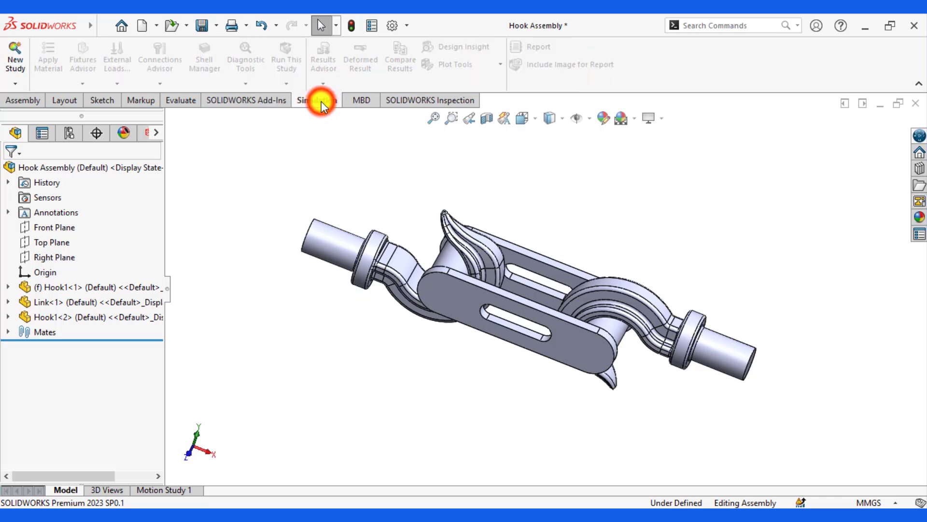
click(14, 62)
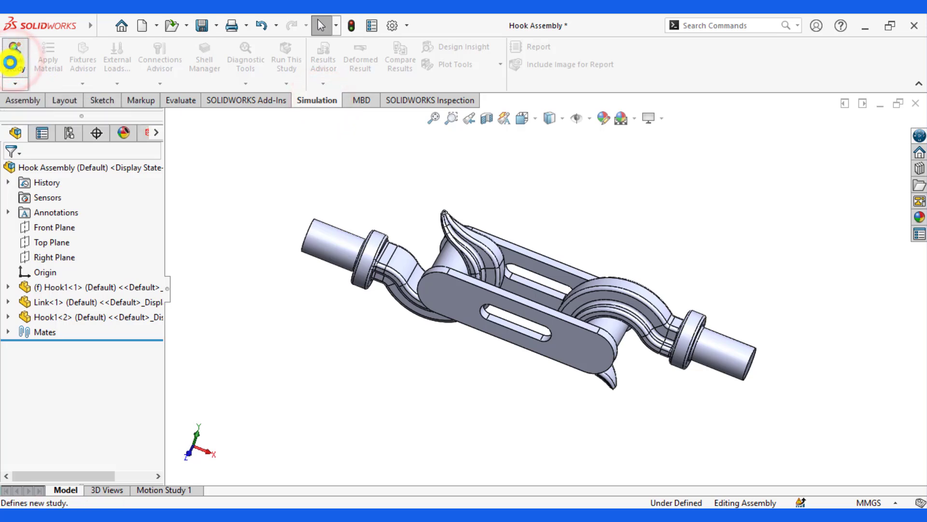
click(63, 264)
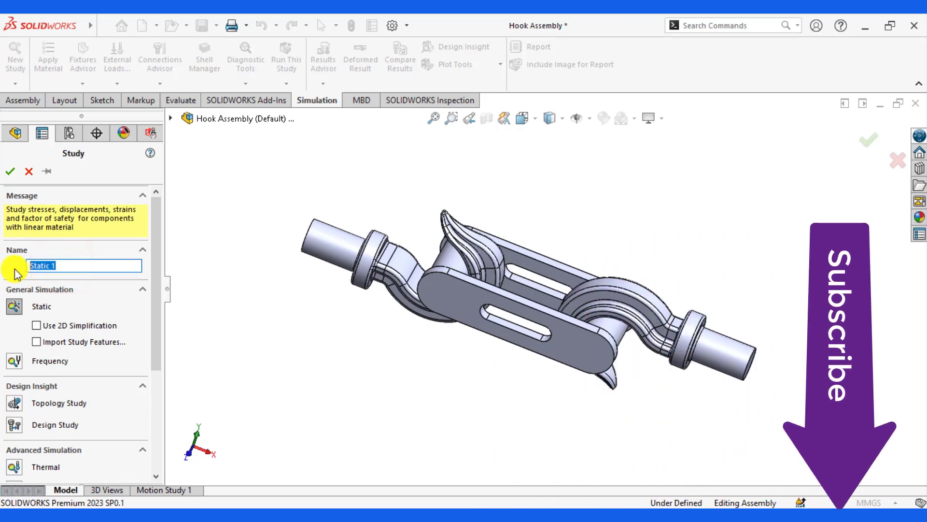
text(Hooks Assem)
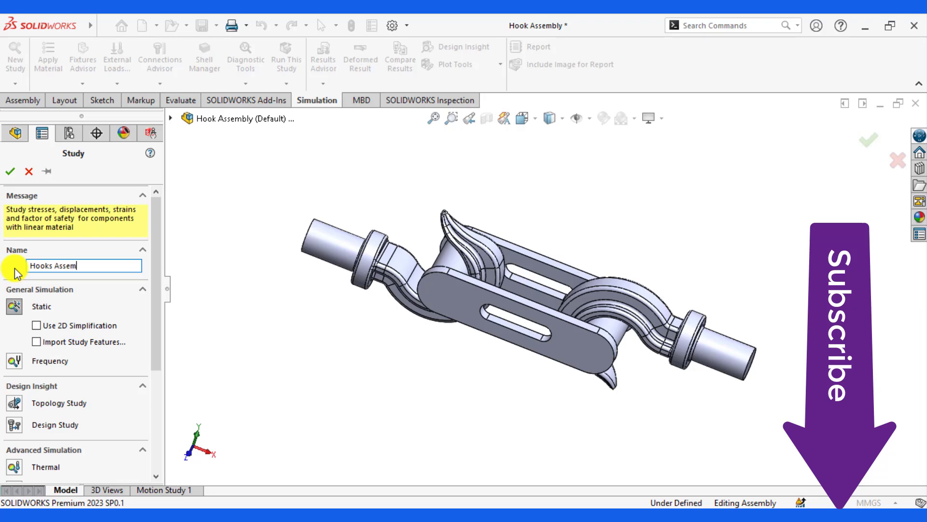
text(bly Analysis)
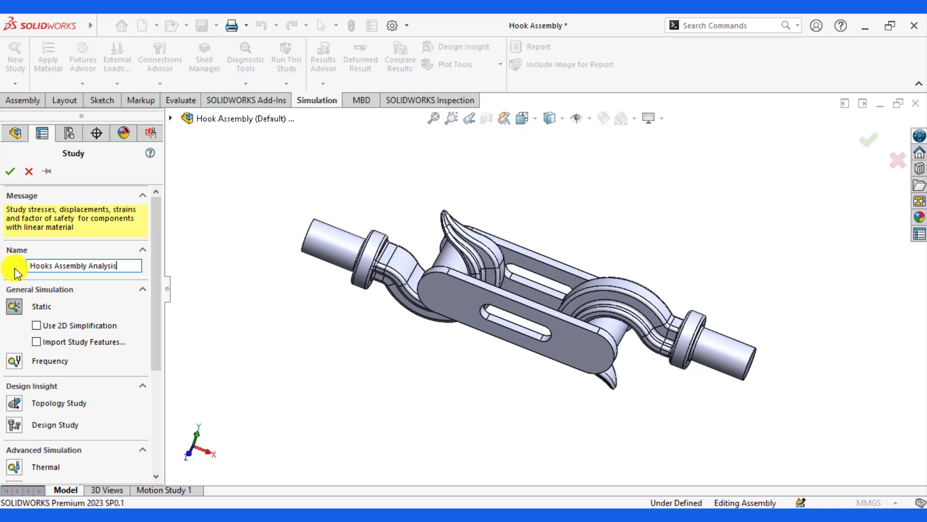
Set the study type to Static and create the study
click(11, 307)
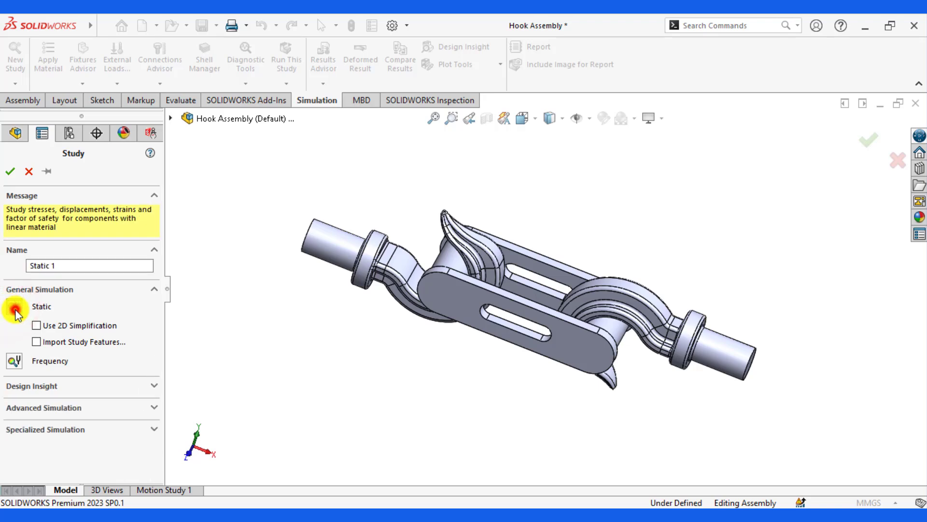
click(10, 171)
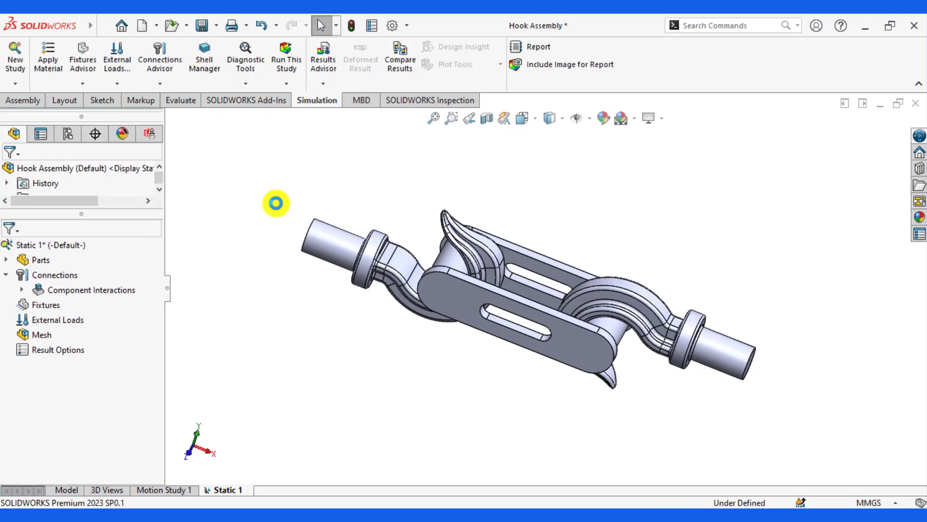
click(299, 206)
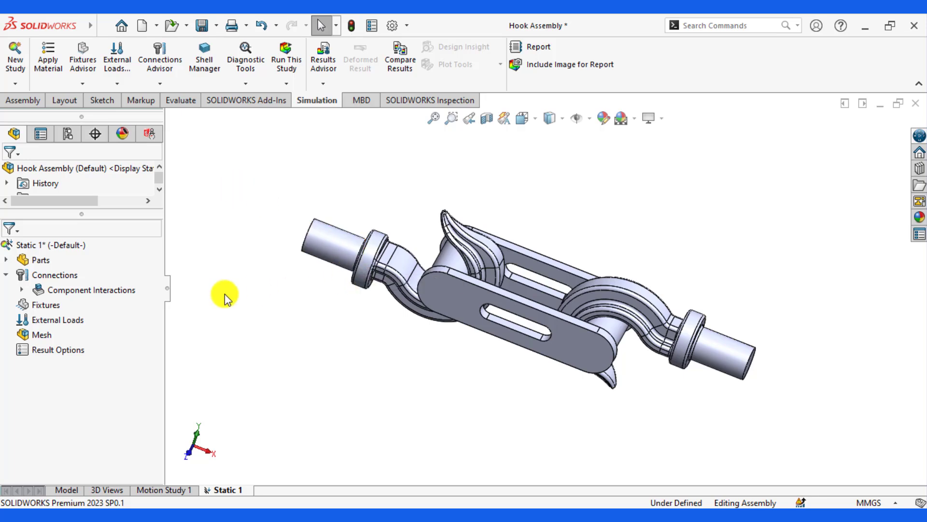
Expand the study's parts and highlight Hook1-1, Hook1-2 and Link-1 in turn to identify them, dismissing the save reminder
click(5, 260)
click(39, 275)
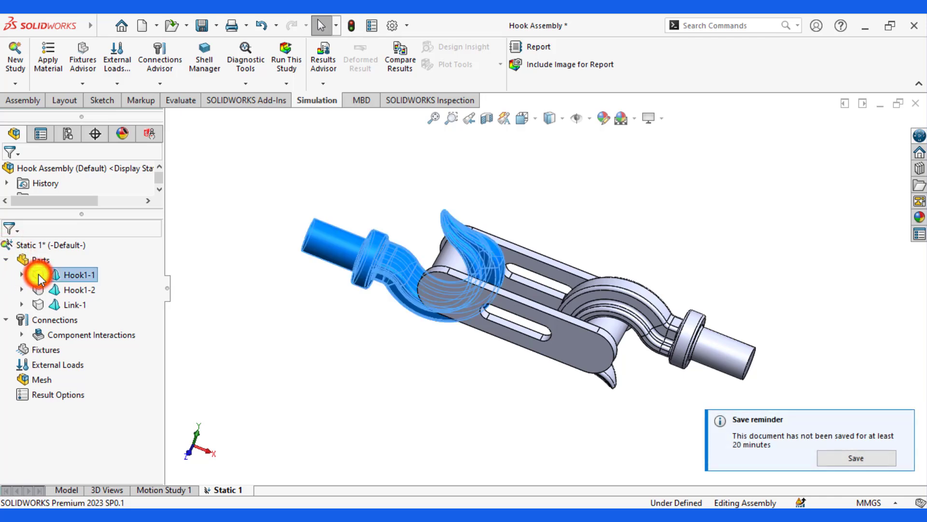
click(62, 291)
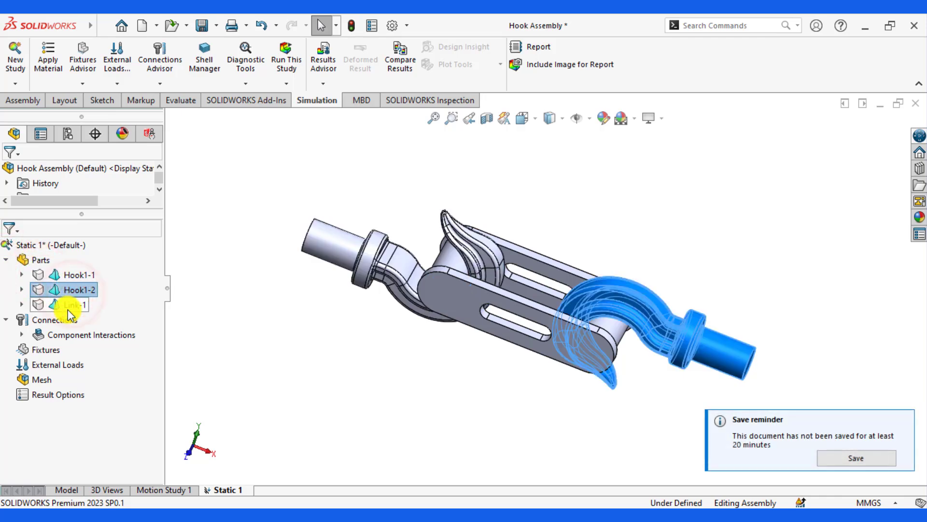
click(68, 305)
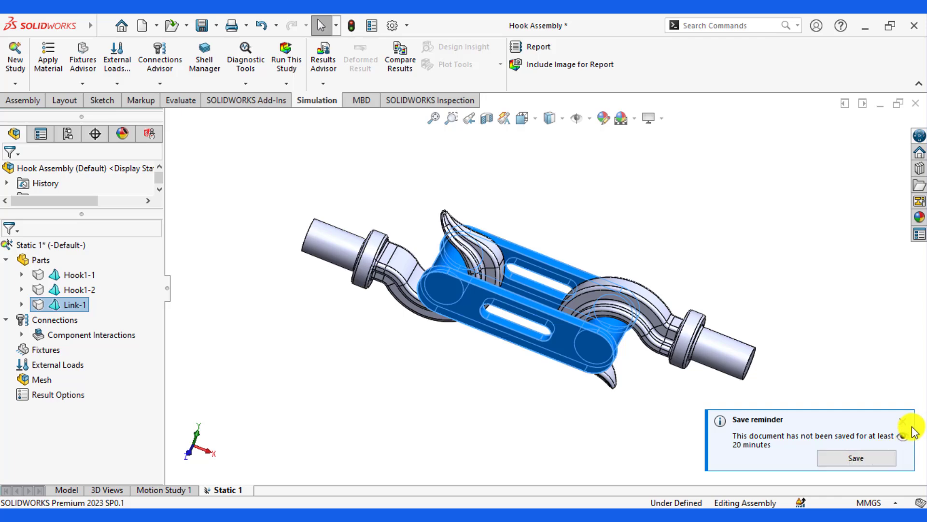
click(901, 420)
click(341, 382)
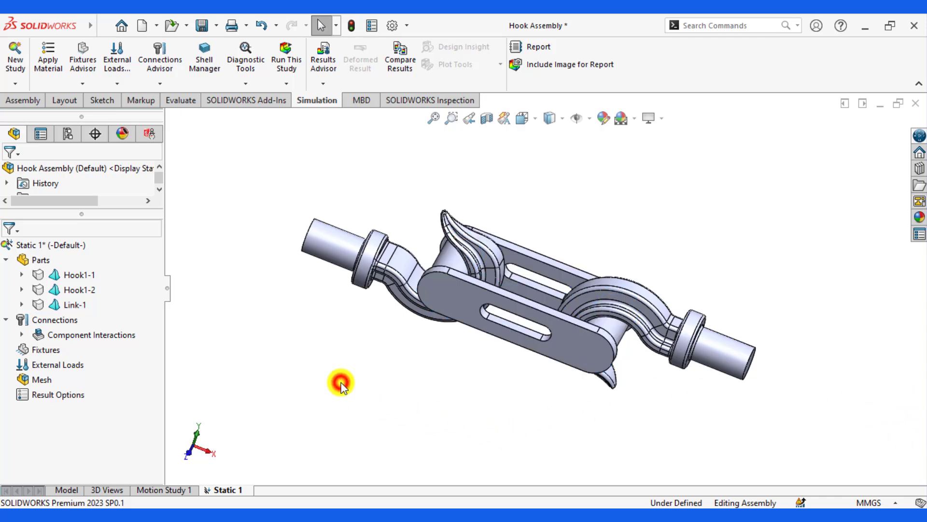
Apply the Alloy Steel material to all parts of the static study
right_click(38, 260)
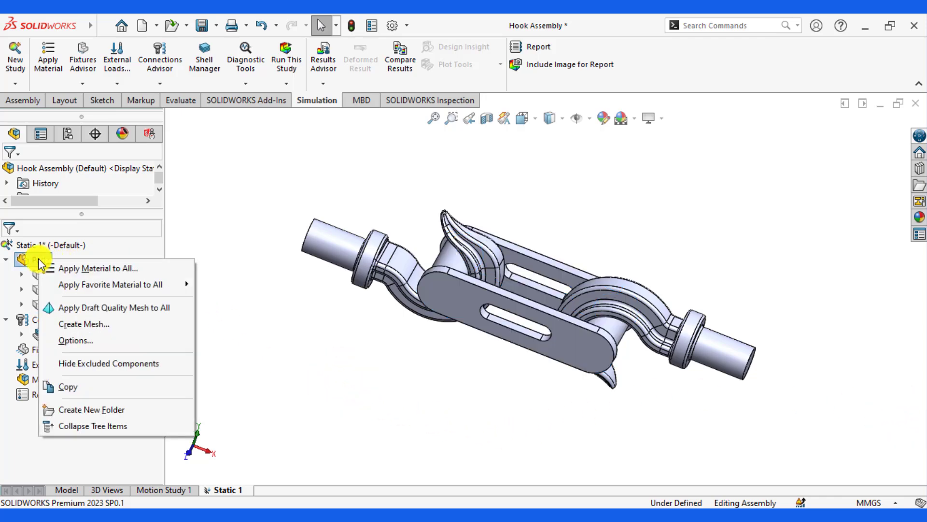
mouse_move(86, 286)
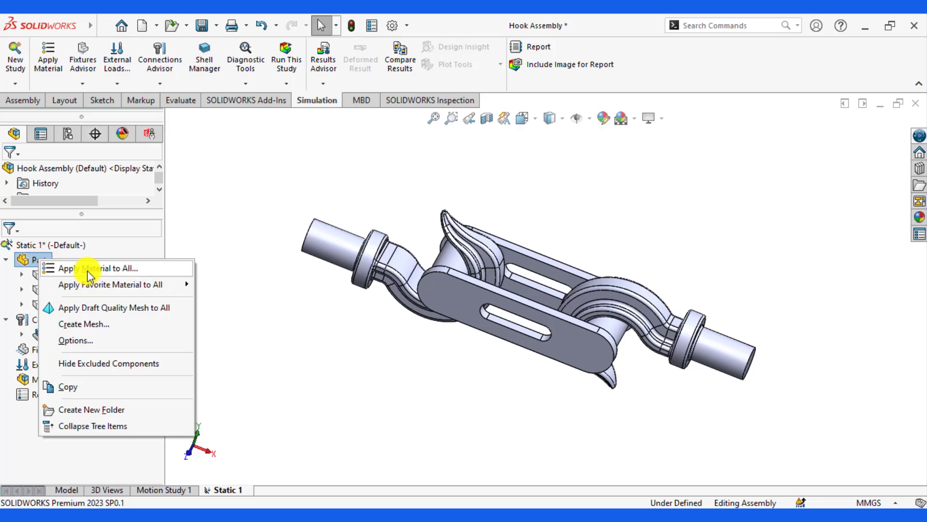
click(88, 269)
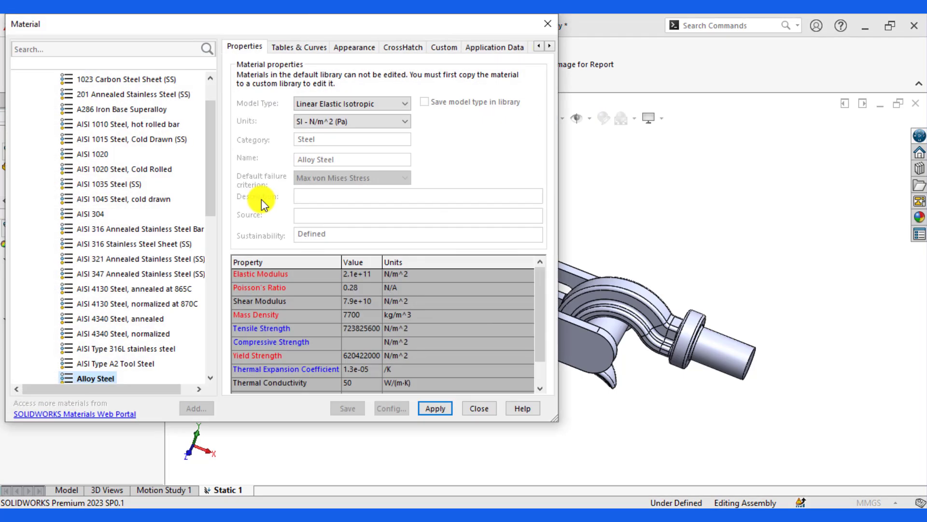
click(96, 379)
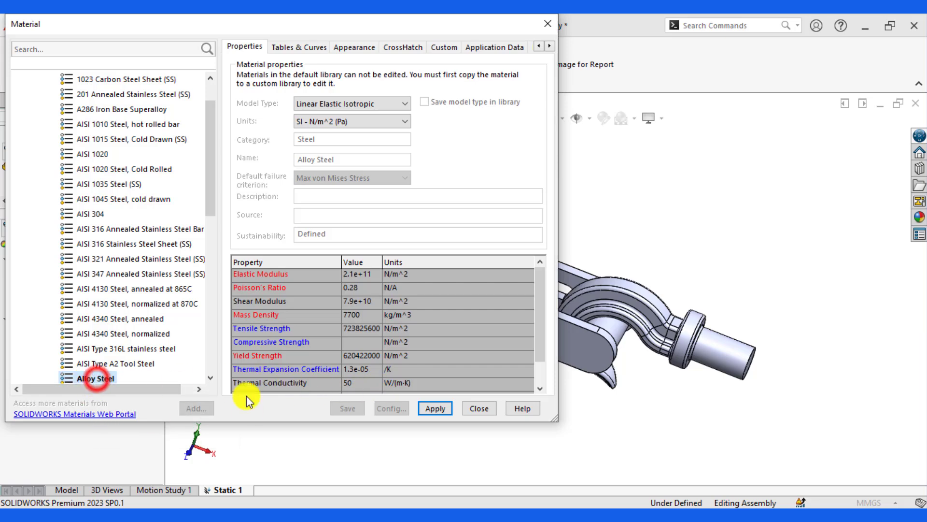
click(437, 408)
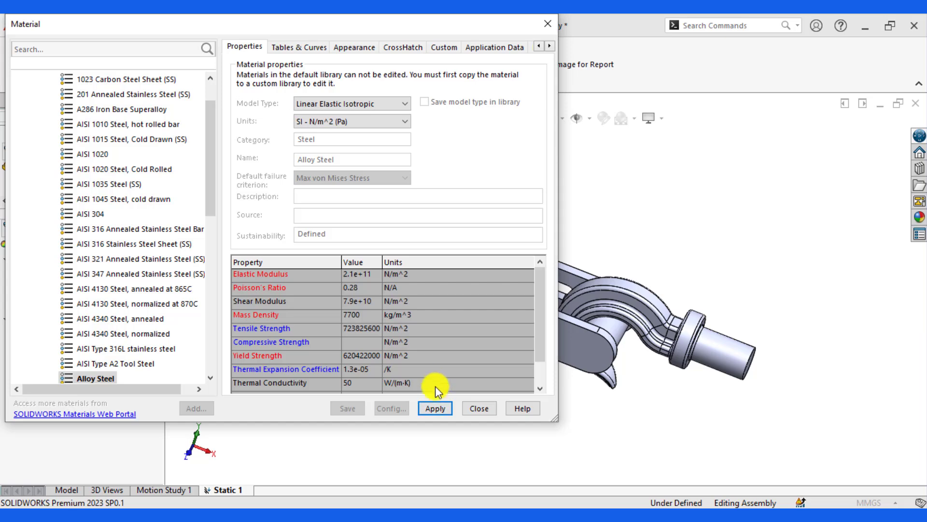
Confirm the Alloy Steel assignment for the study's parts and close the material library
click(440, 408)
click(477, 408)
click(462, 384)
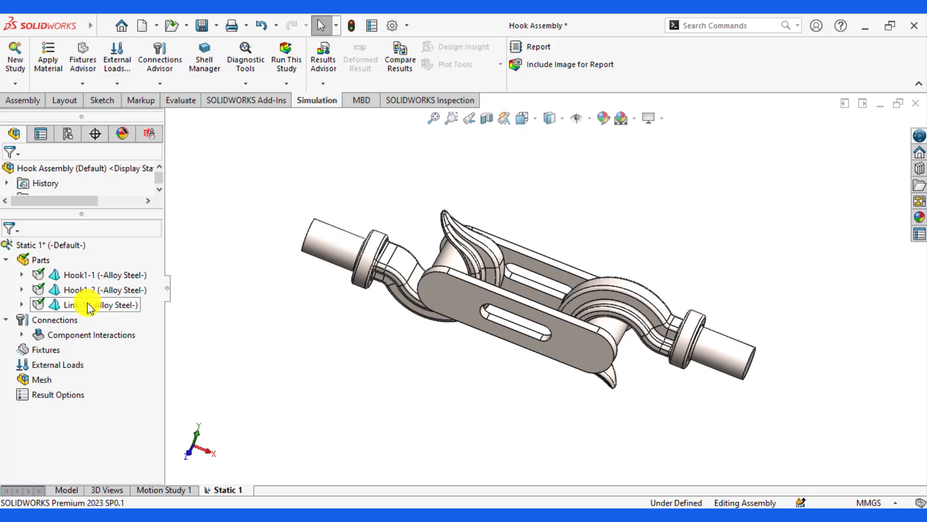
click(226, 341)
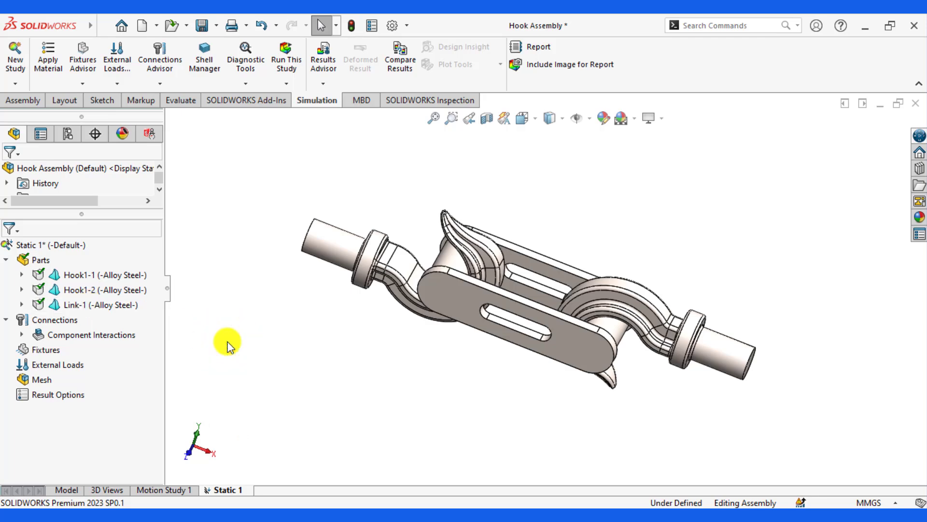
Mesh the assembly with a curvature-based mesh at the default density and element sizes, and inspect the mesh
right_click(37, 378)
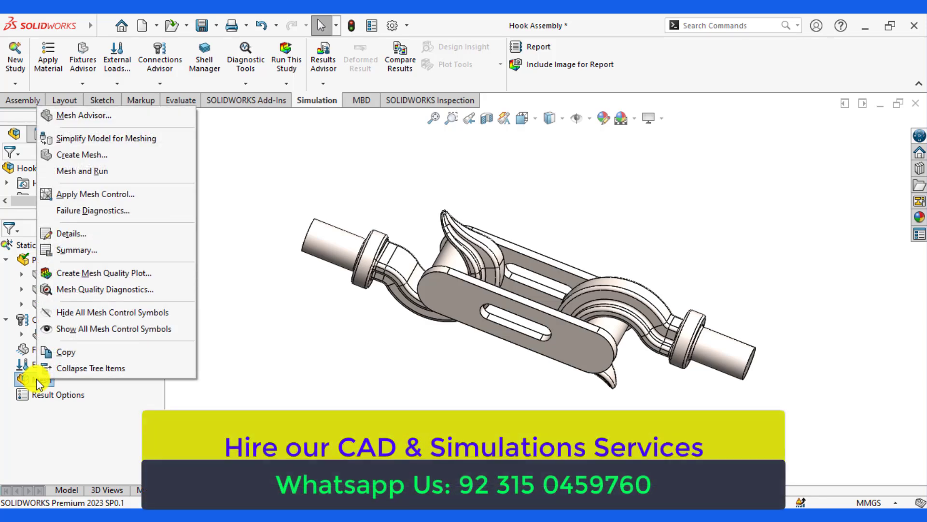
click(71, 158)
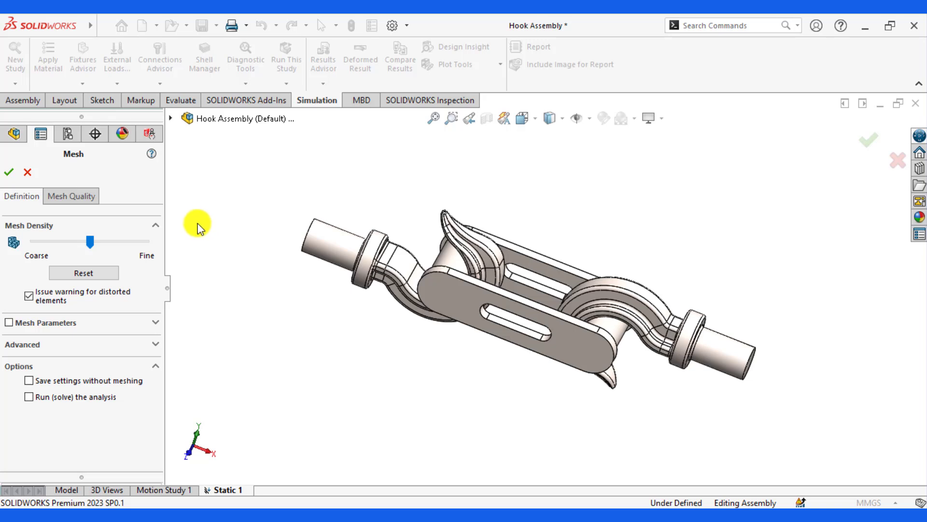
click(62, 343)
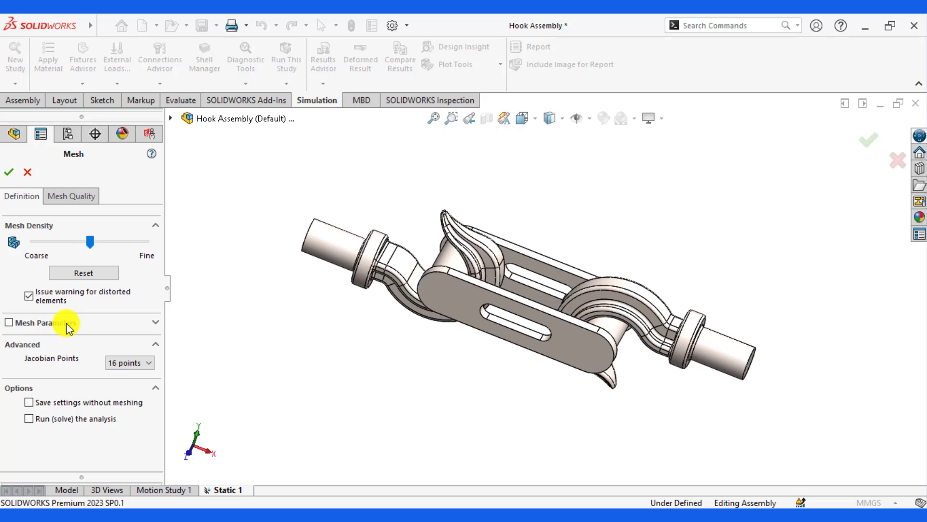
click(66, 323)
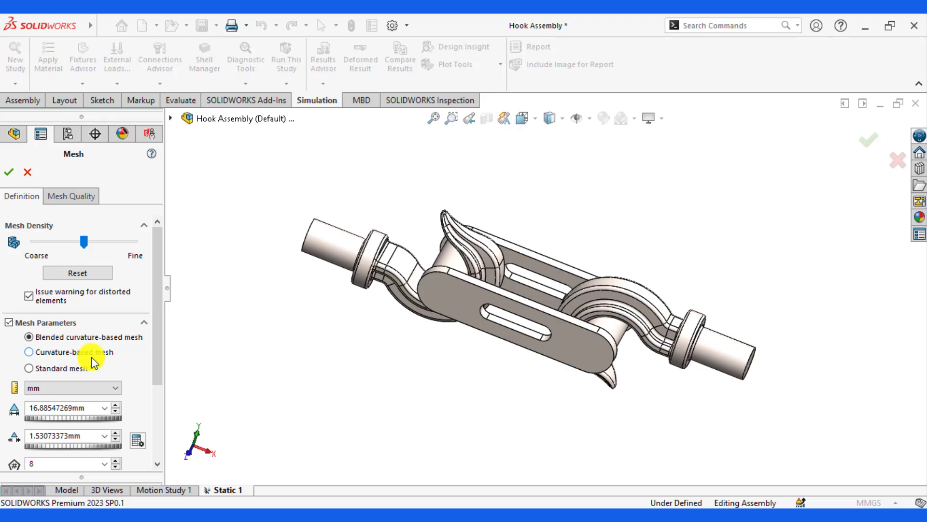
click(29, 352)
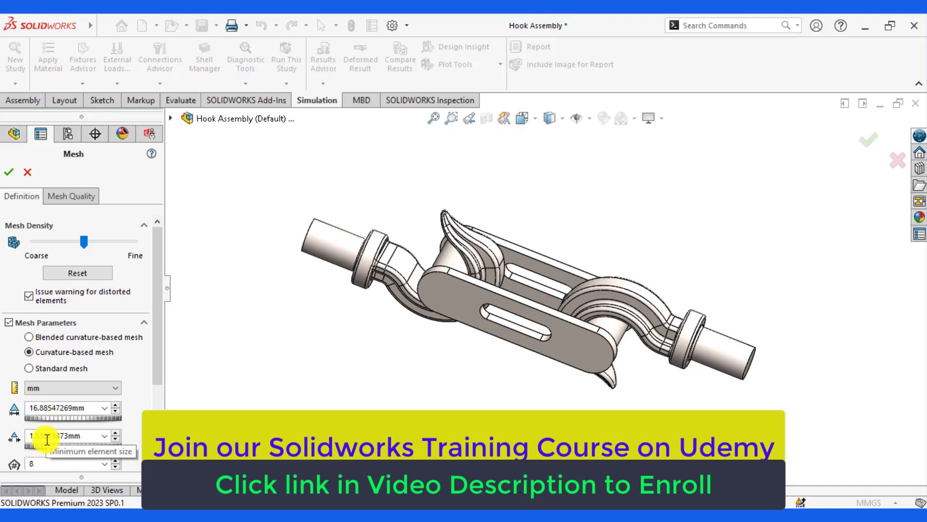
click(10, 174)
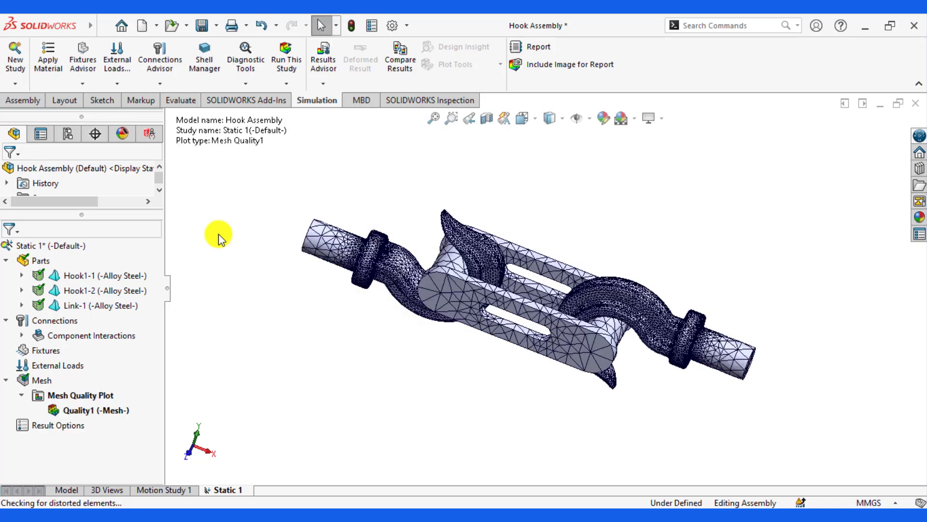
scroll(583, 247, down, 3)
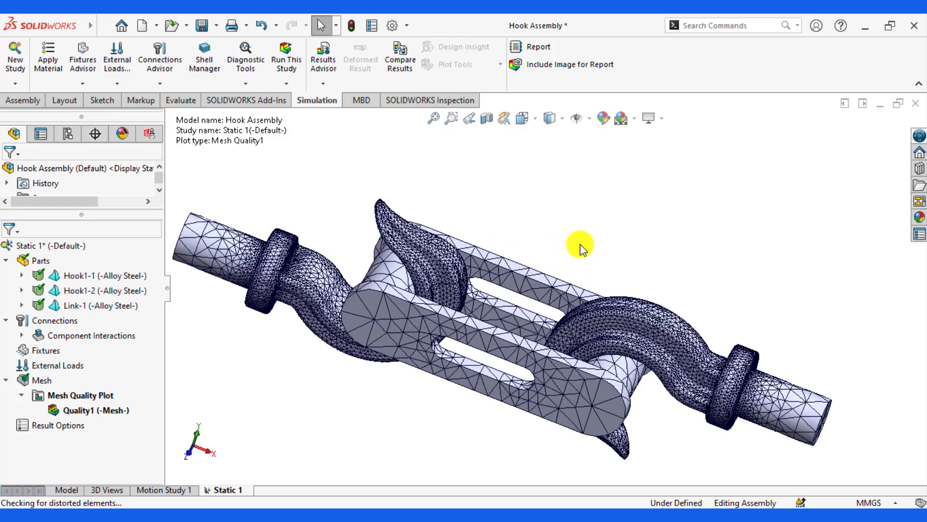
scroll(580, 246, up, 2)
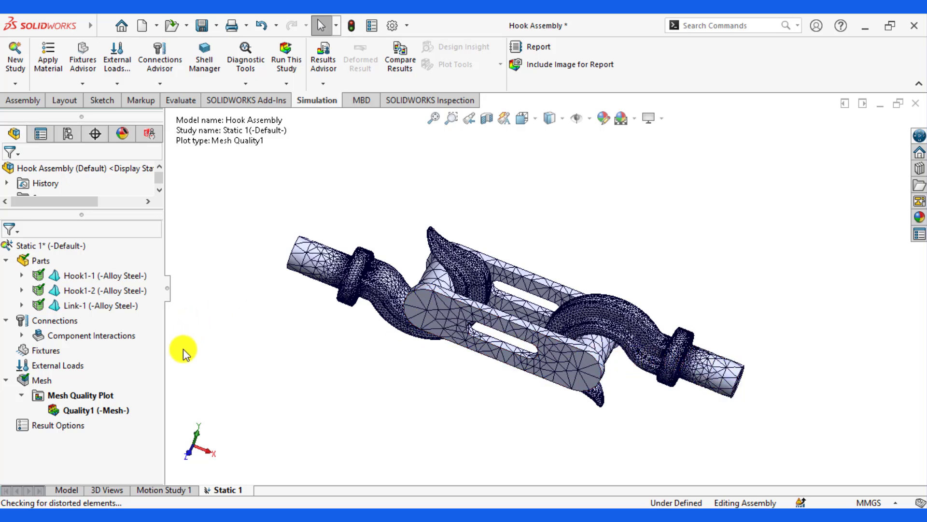
Change the global component interaction of the hook assembly to Contact, keeping its default gap settings, and acknowledge the remesh notice
right_click(72, 338)
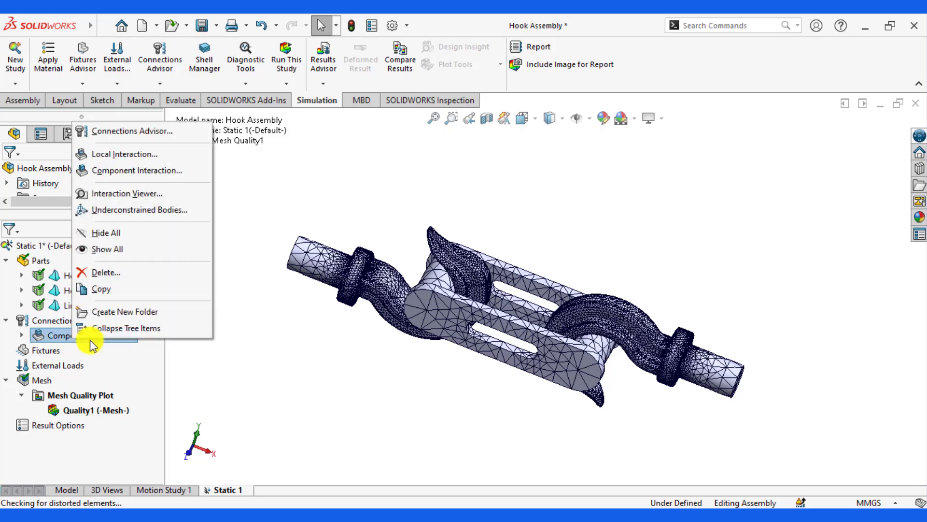
click(246, 360)
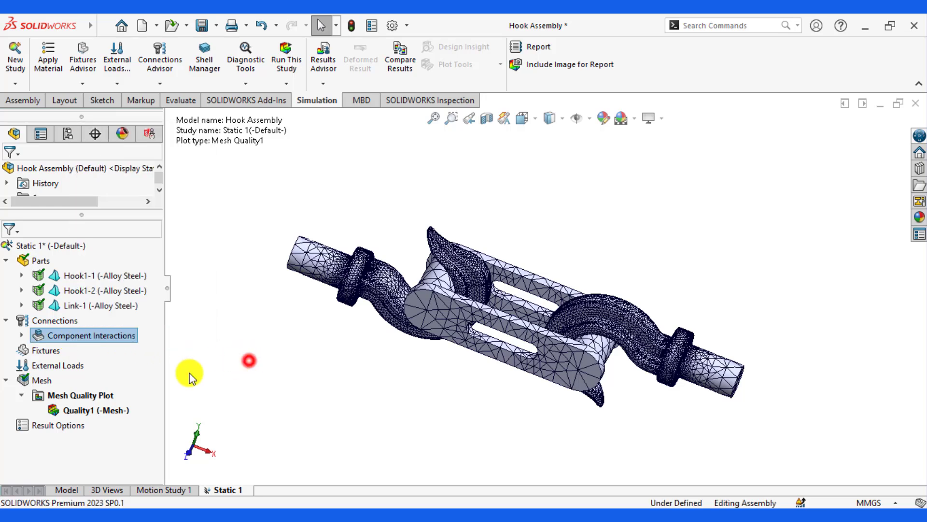
click(21, 336)
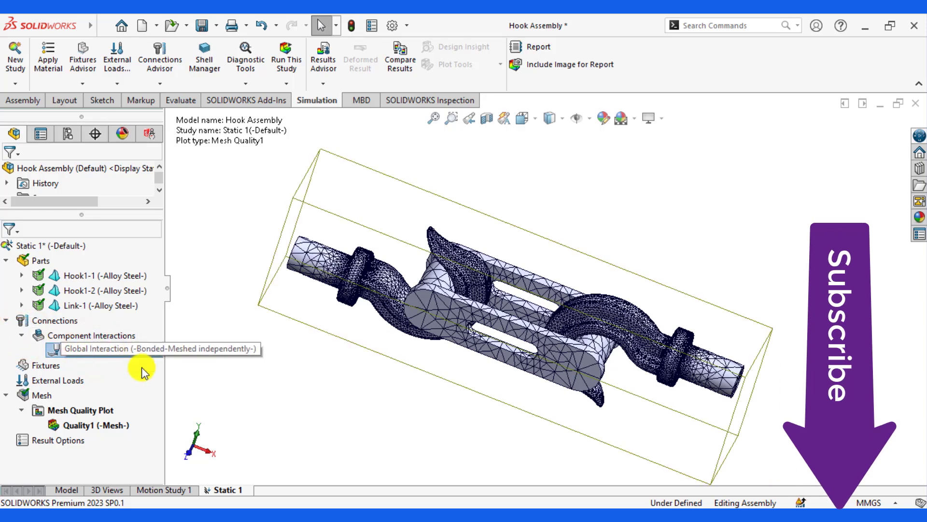
click(100, 354)
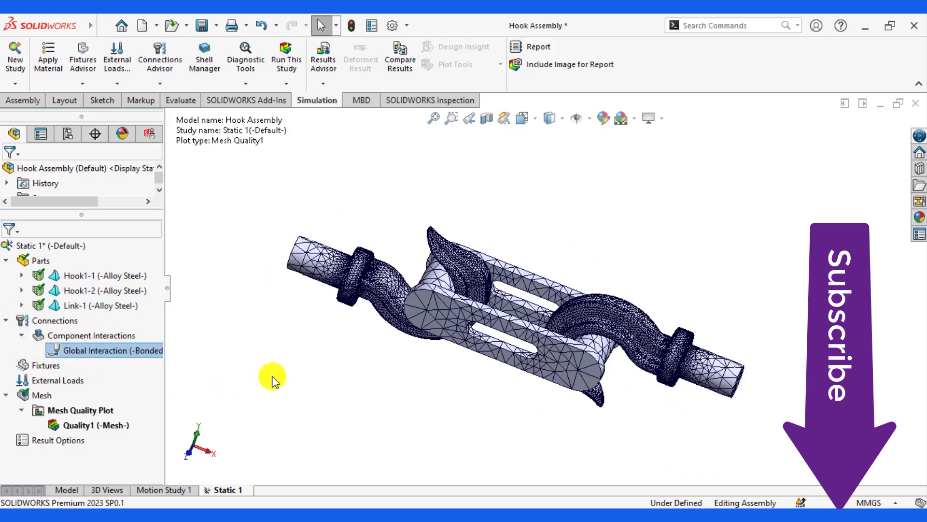
right_click(102, 352)
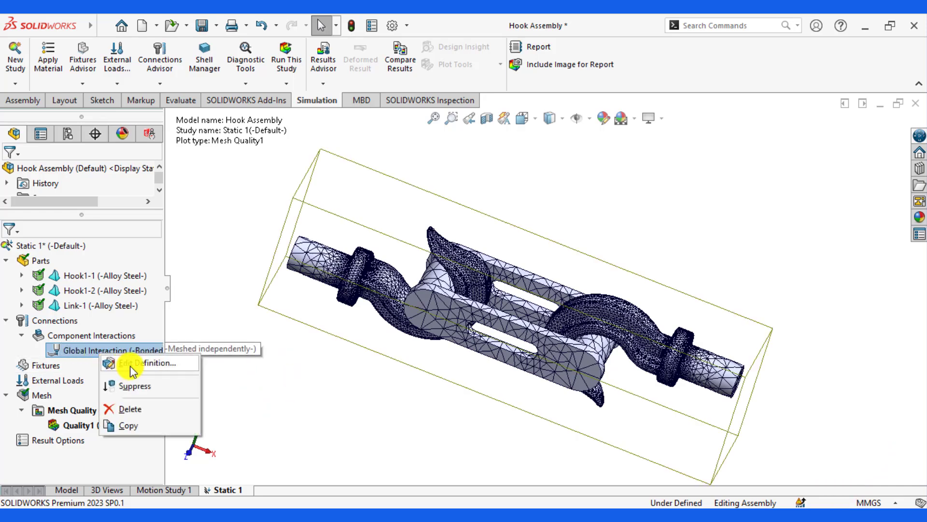
click(140, 362)
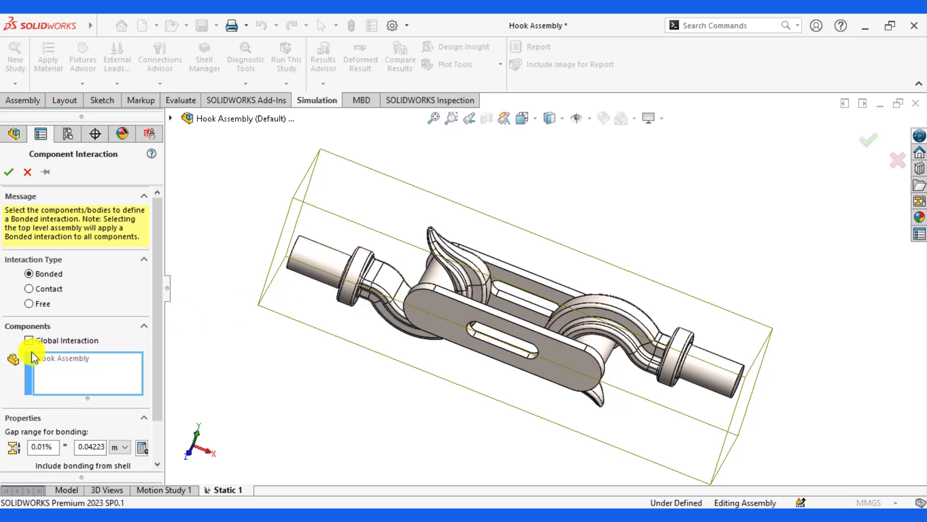
click(30, 289)
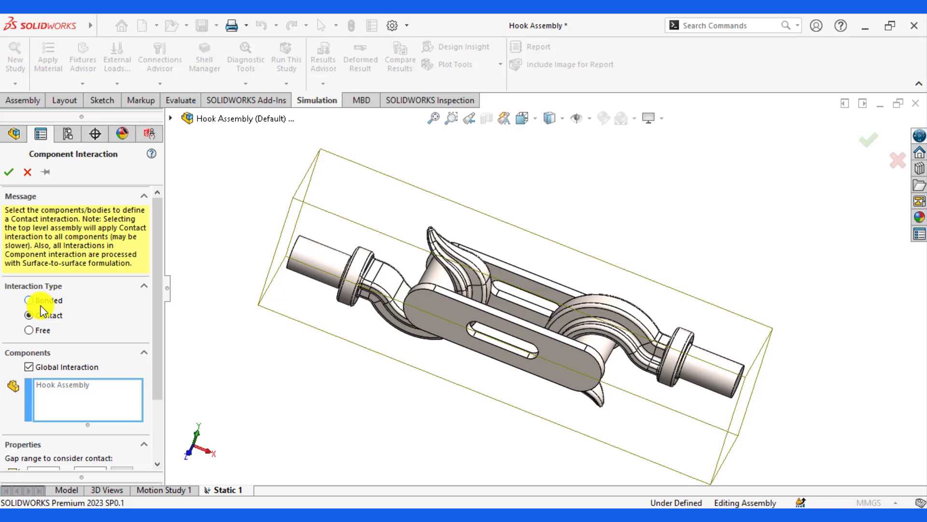
drag(162, 326, 159, 429)
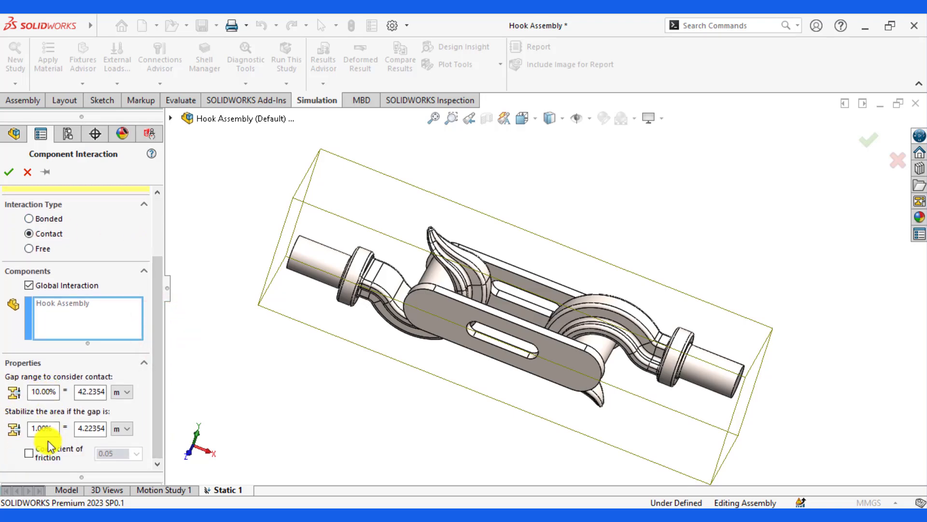
click(10, 172)
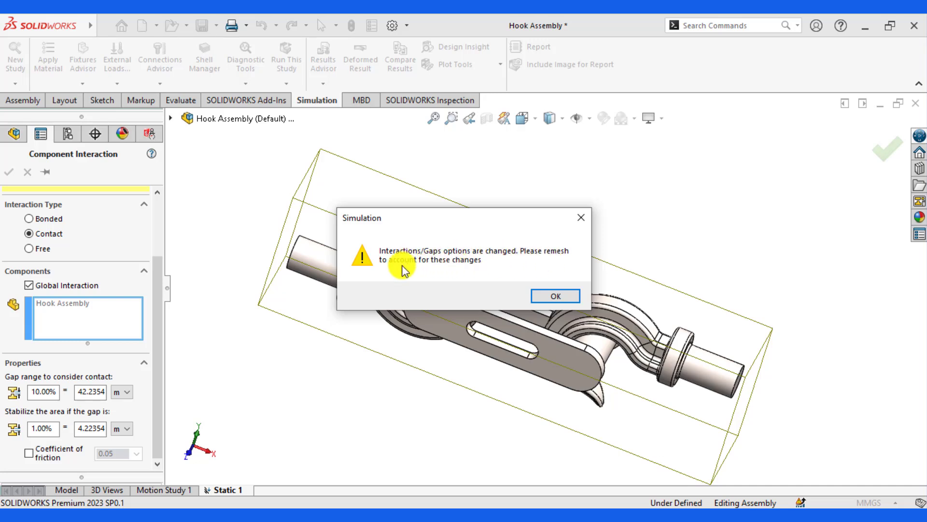
click(551, 299)
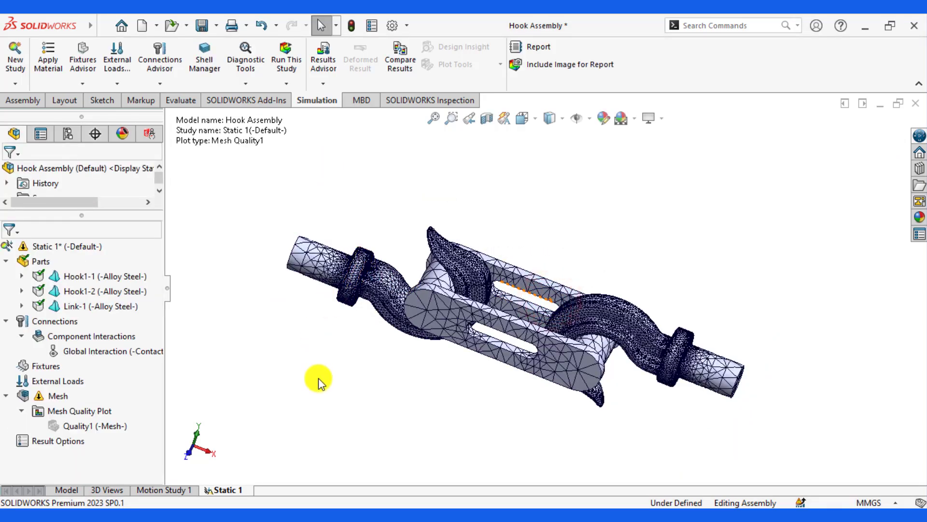
Remesh the assembly with a curvature-based mesh using a maximum element size of 32 mm and a minimum of 6.4 mm
right_click(53, 397)
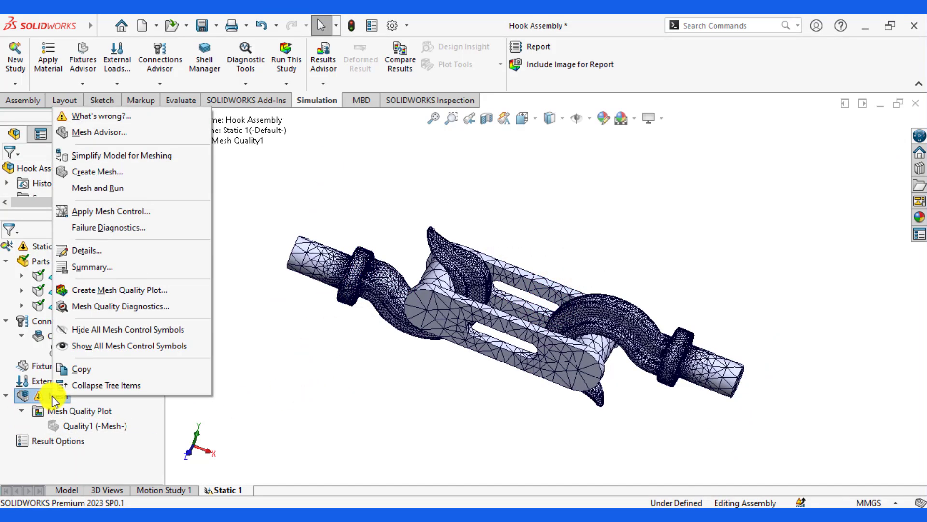
click(91, 173)
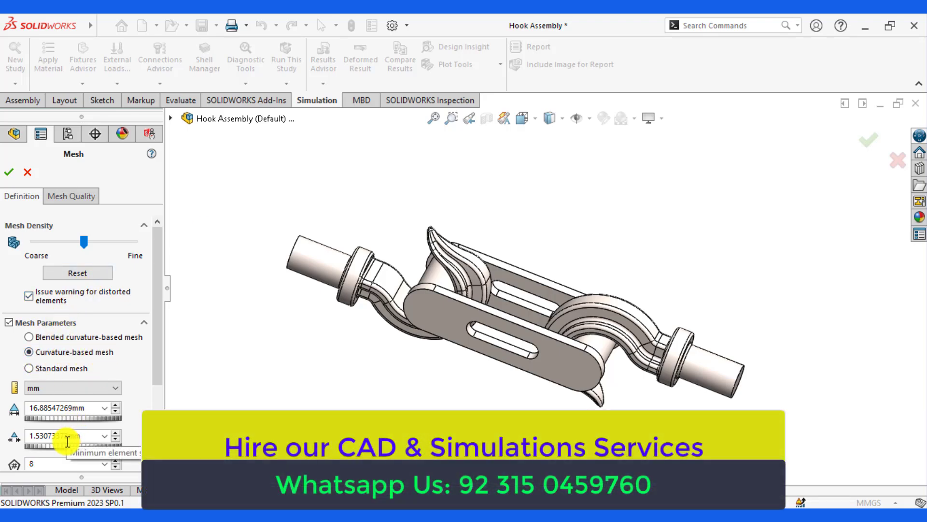
double_click(38, 407)
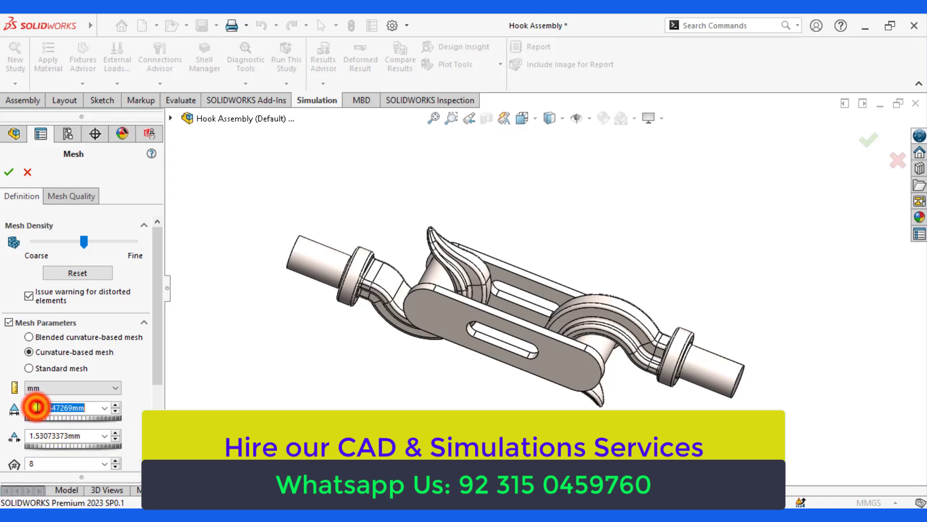
text(32.00mm)
click(56, 434)
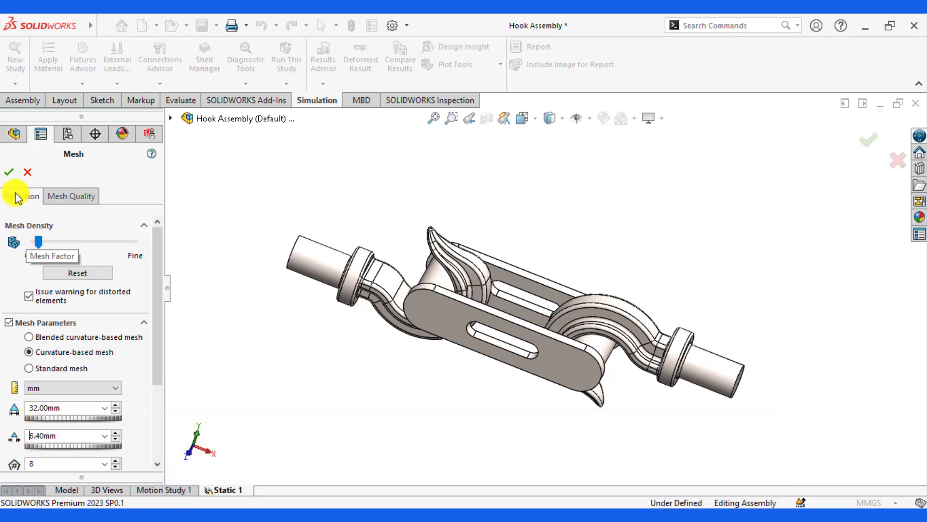
click(9, 172)
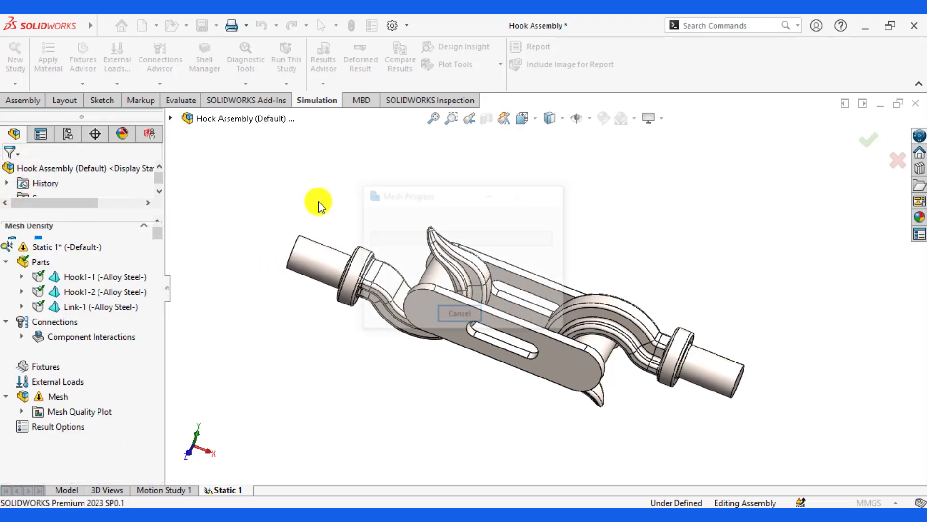
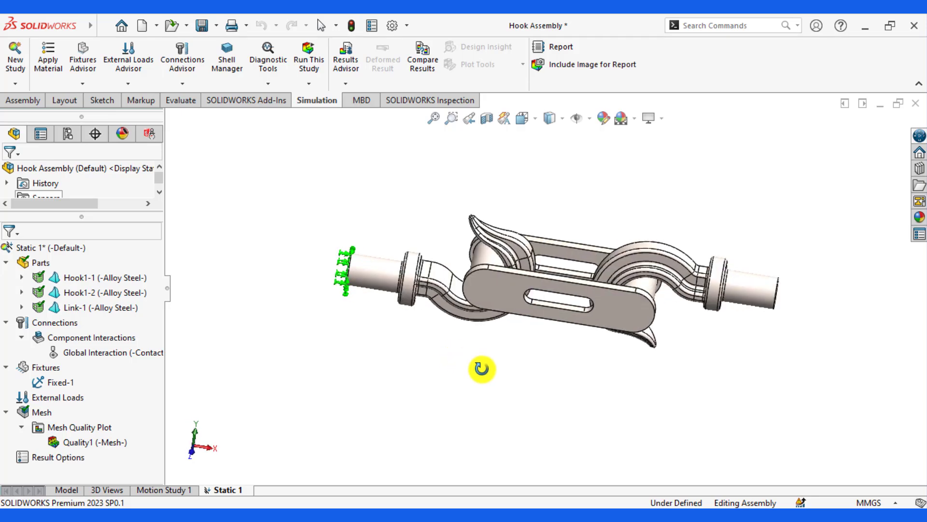
Start an advanced On Flat Faces fixture and apply it to the link's front flat face
right_click(41, 367)
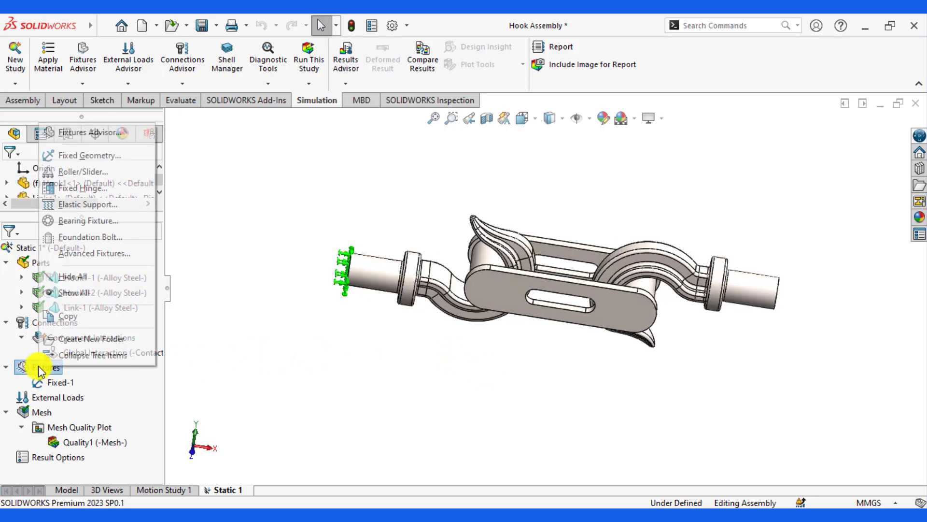
click(82, 155)
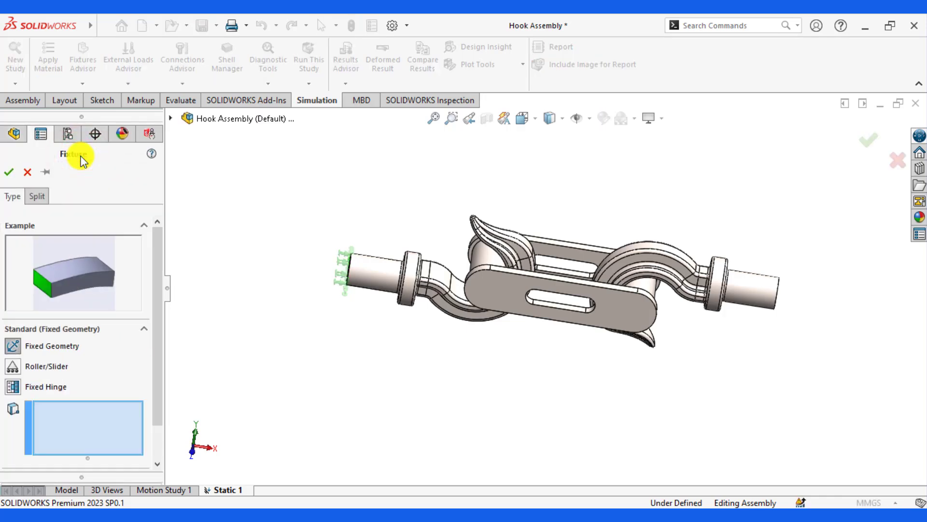
drag(159, 310, 155, 409)
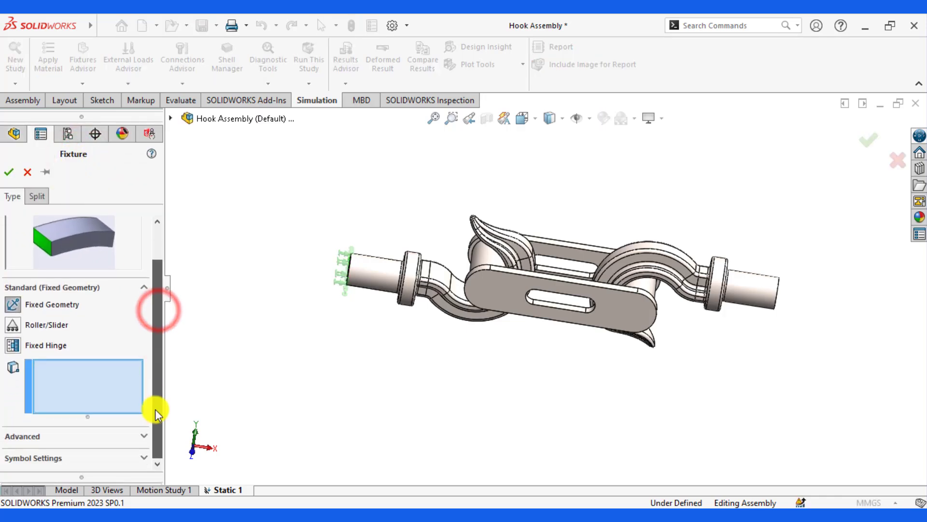
click(44, 436)
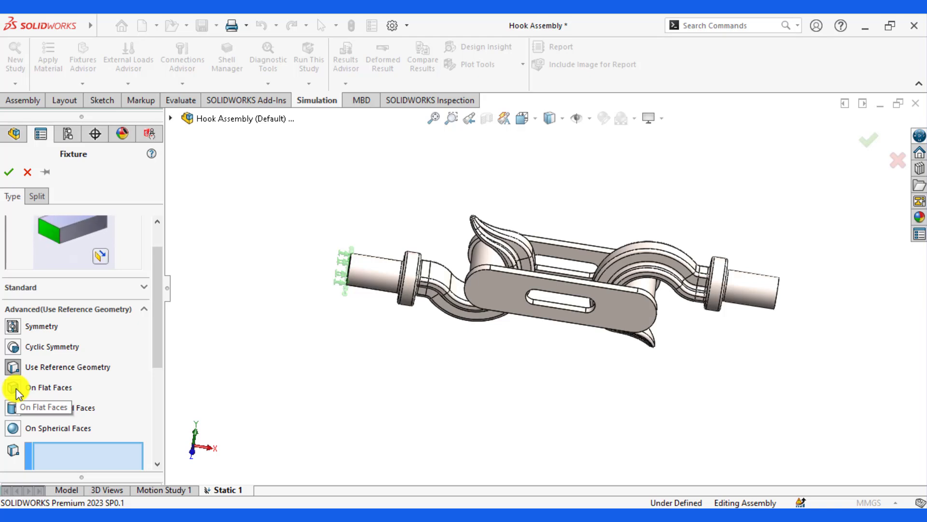
click(16, 388)
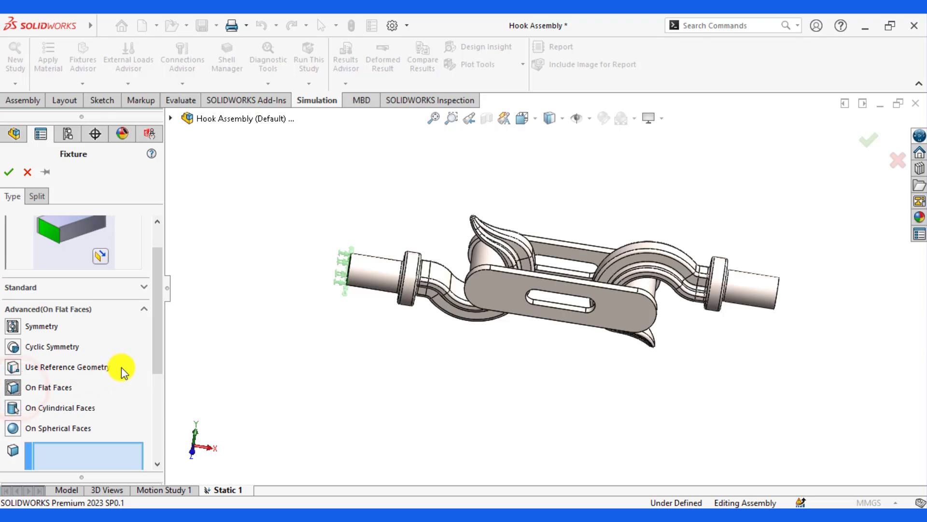
drag(163, 356, 157, 387)
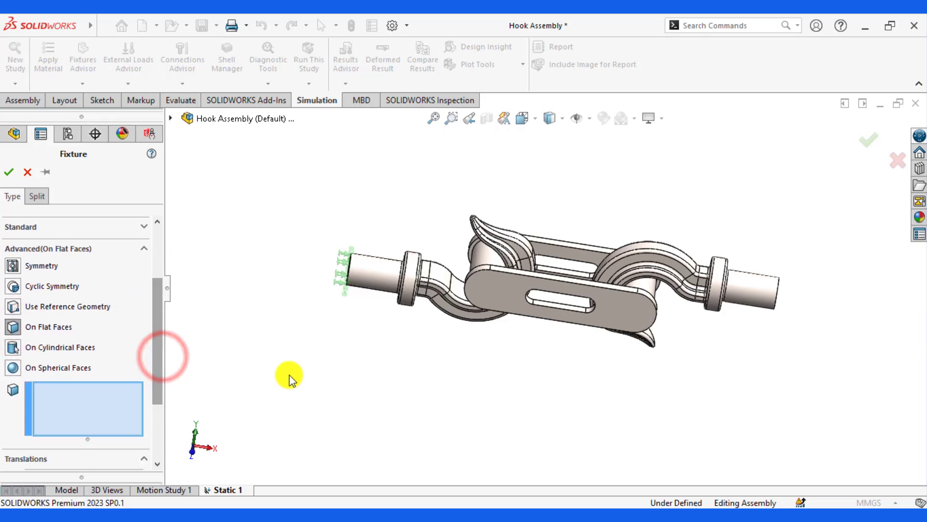
click(493, 295)
middle_drag(480, 364, 387, 369)
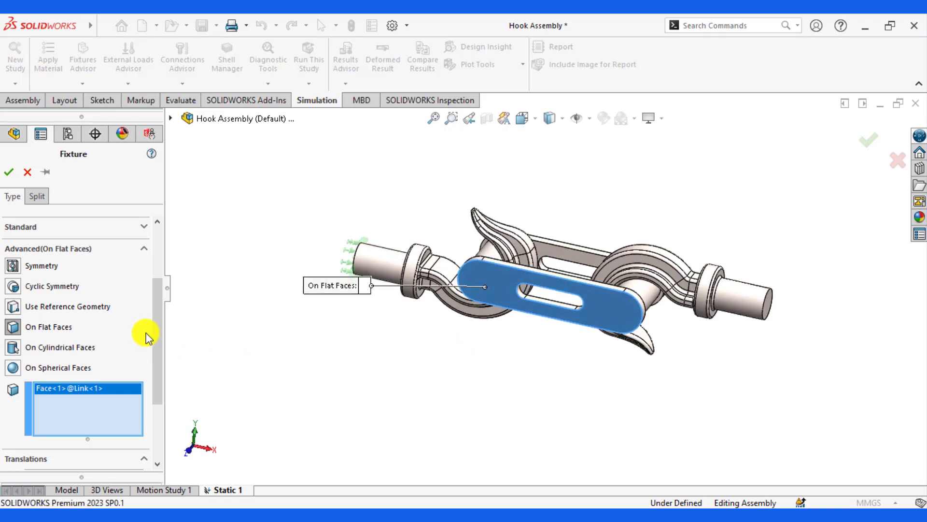
Restrain the link face with 0 mm translation along face direction 1 and normal to the face, and accept the fixture
drag(157, 334, 161, 414)
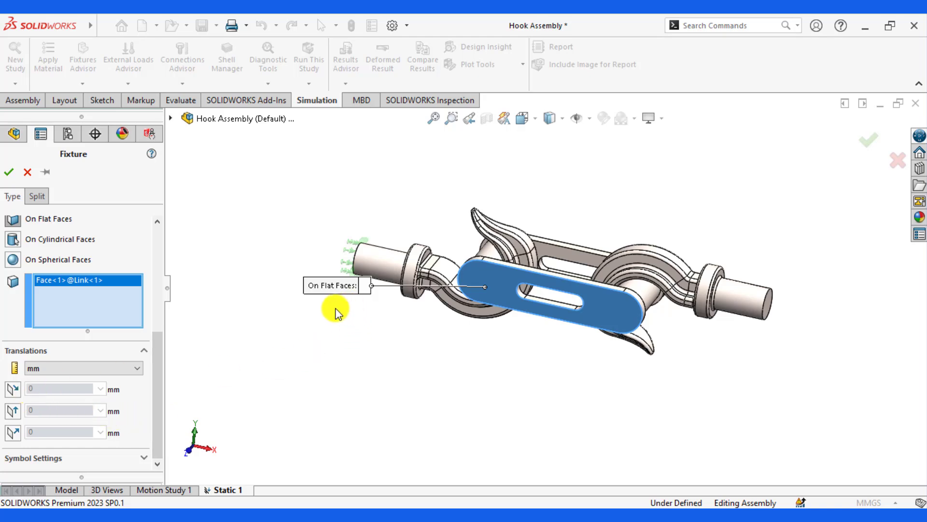
click(12, 391)
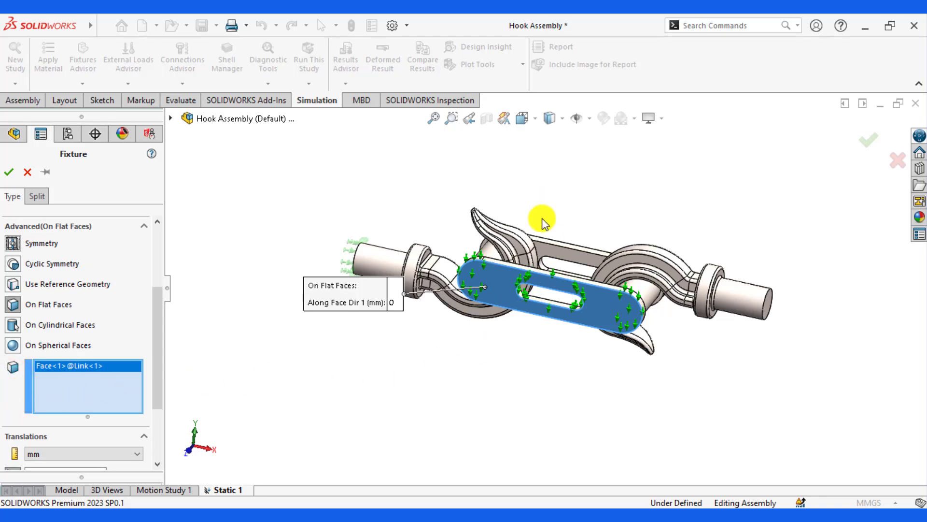
drag(157, 348, 155, 415)
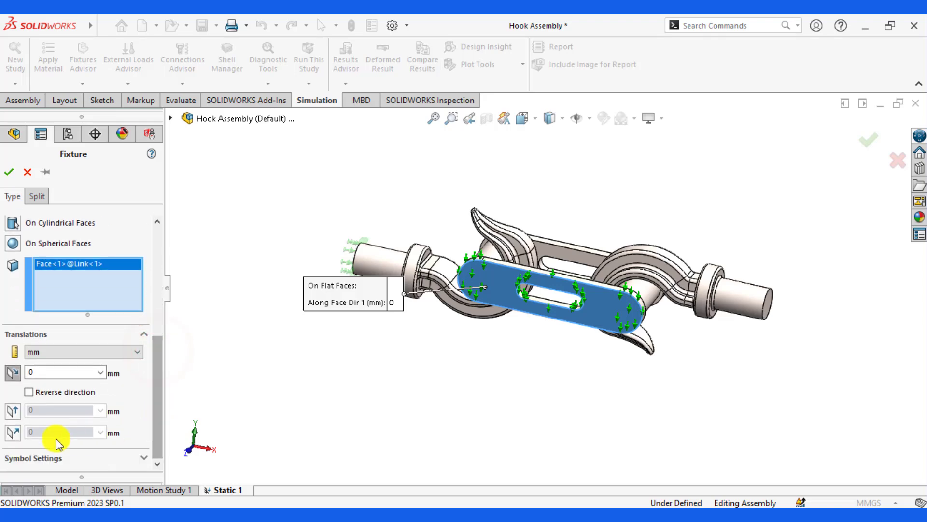
click(11, 437)
scroll(511, 352, down, 2)
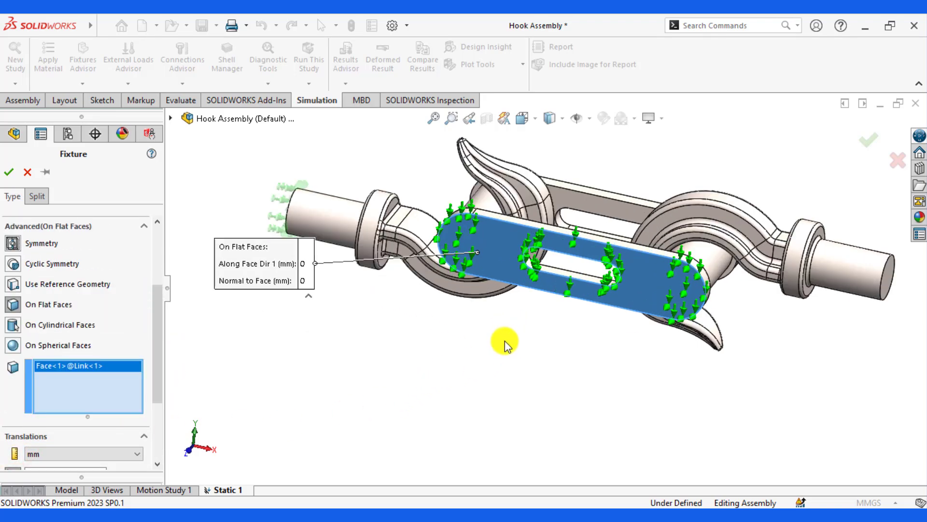
middle_drag(506, 341, 481, 346)
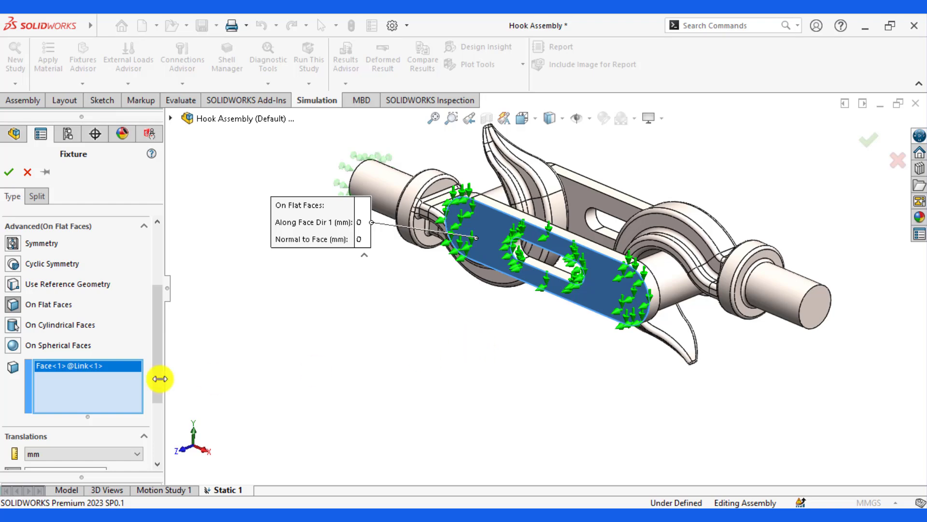
drag(154, 340, 155, 391)
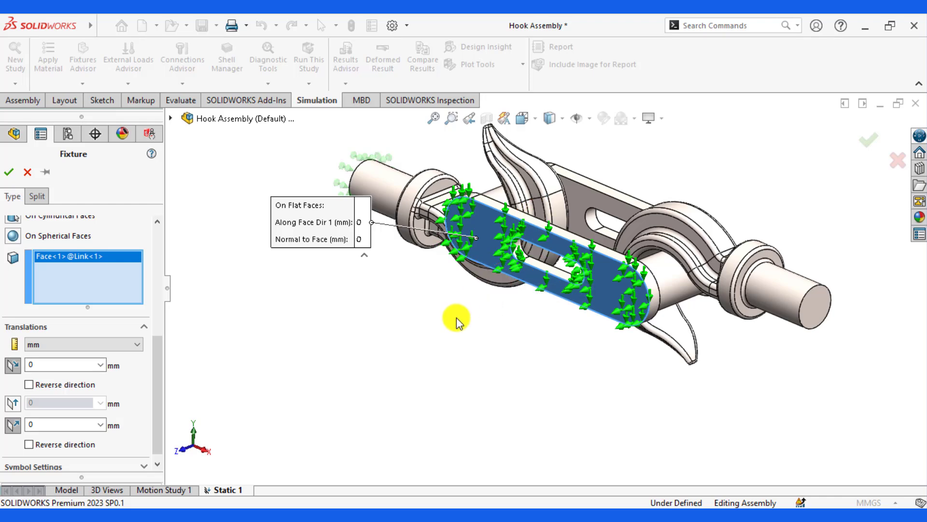
click(10, 173)
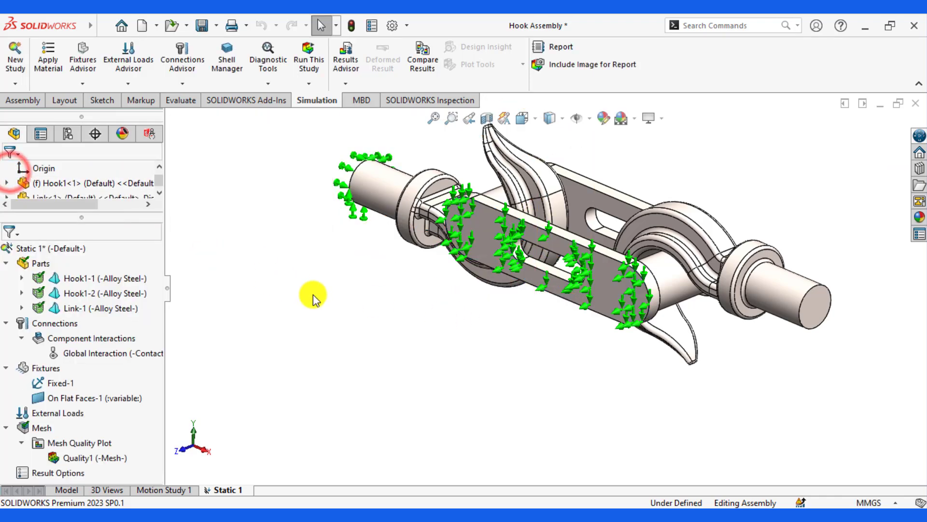
scroll(369, 336, up, 5)
scroll(594, 257, down, 5)
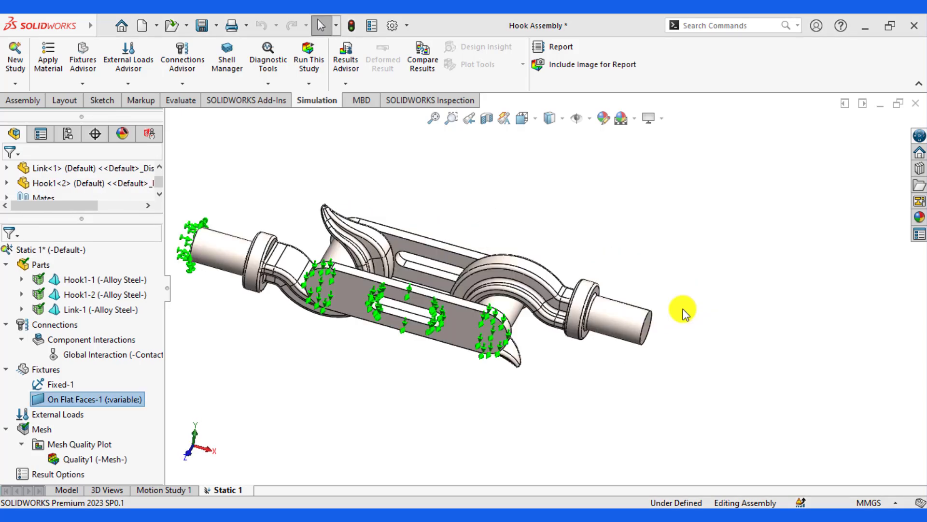
Start a Use Reference Geometry fixture on the cylindrical shank face of Hook1<2>, with the Top Plane as direction reference
right_click(53, 372)
click(87, 161)
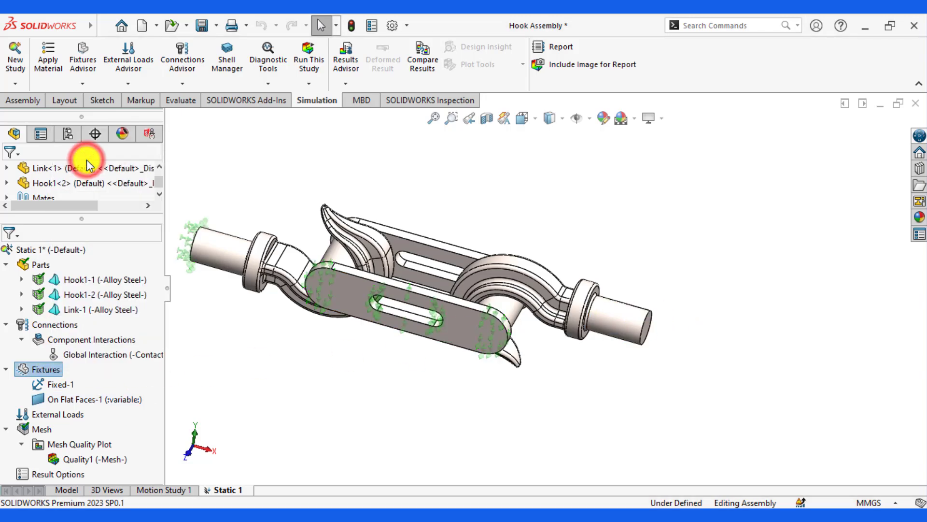
drag(158, 282, 163, 322)
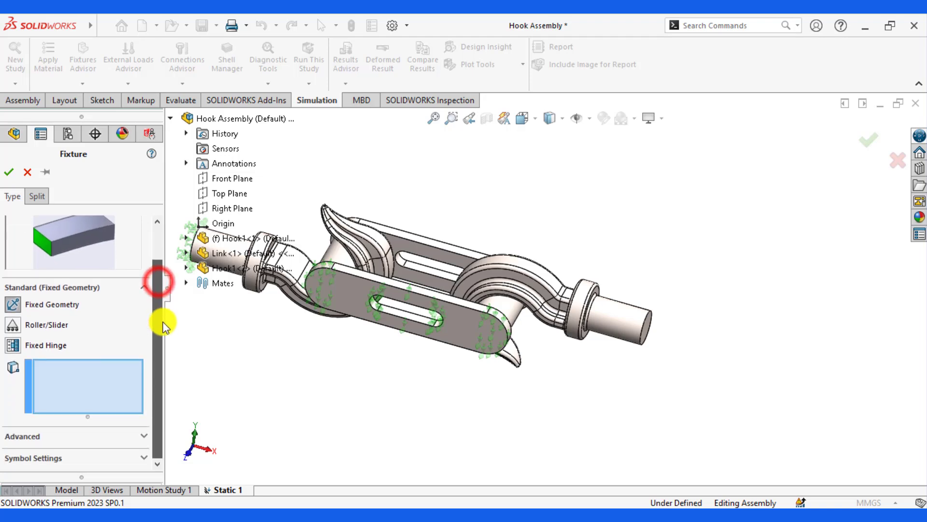
click(31, 437)
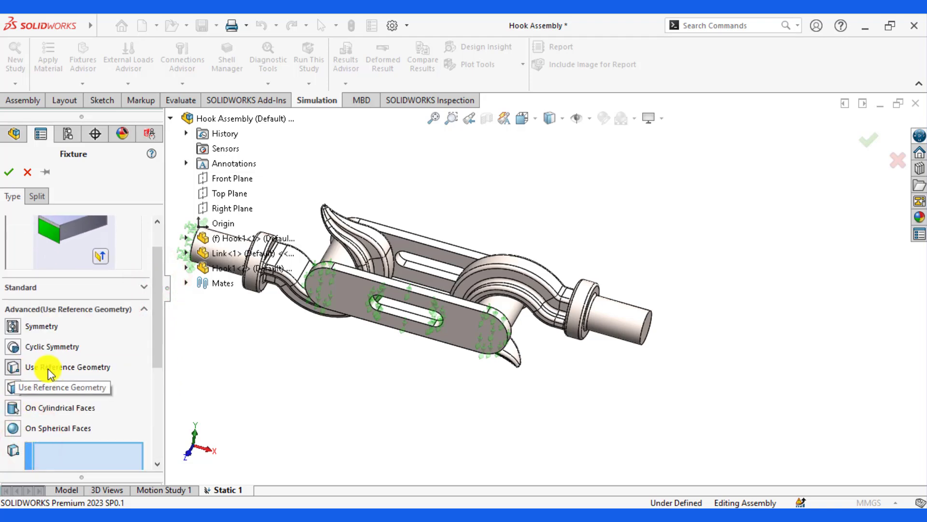
click(13, 367)
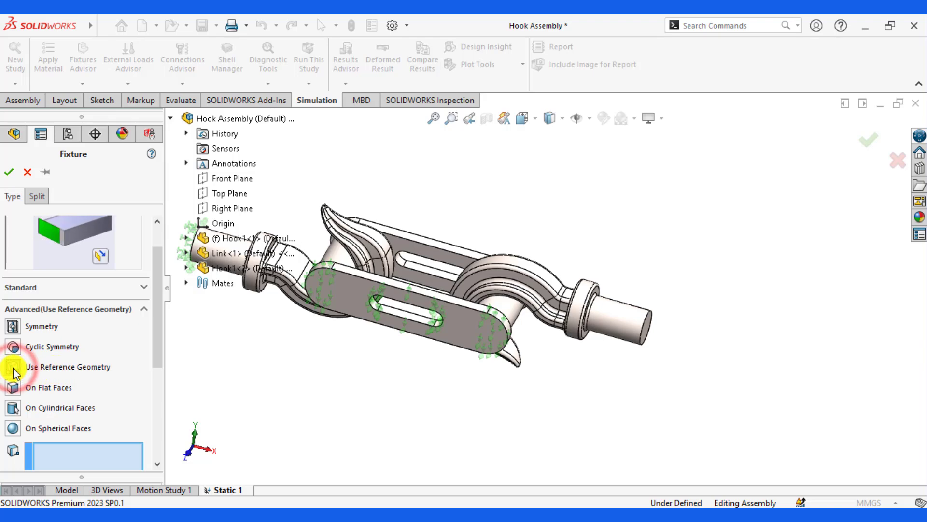
drag(155, 336, 163, 388)
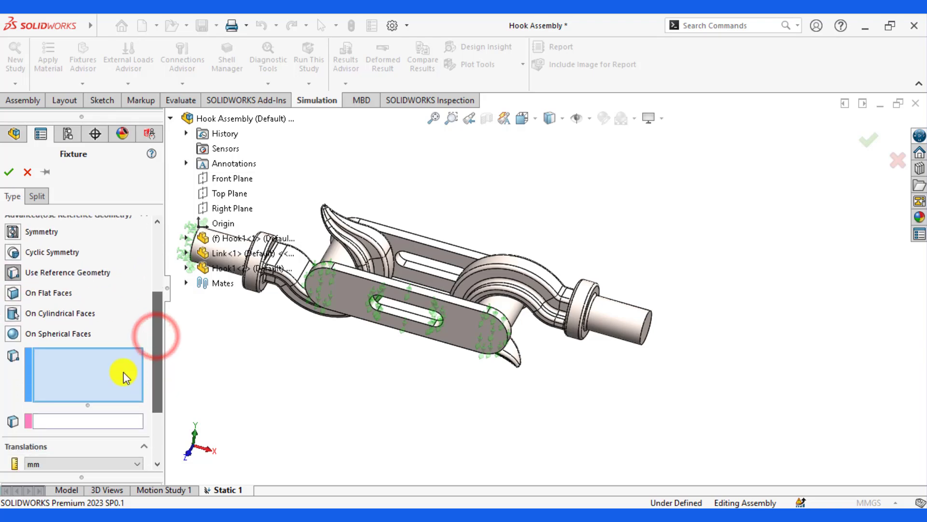
click(610, 319)
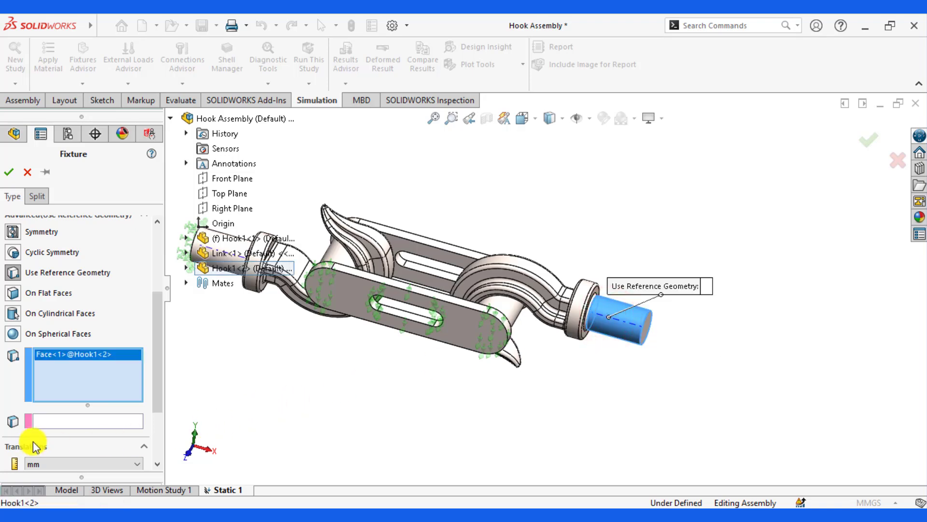
click(43, 424)
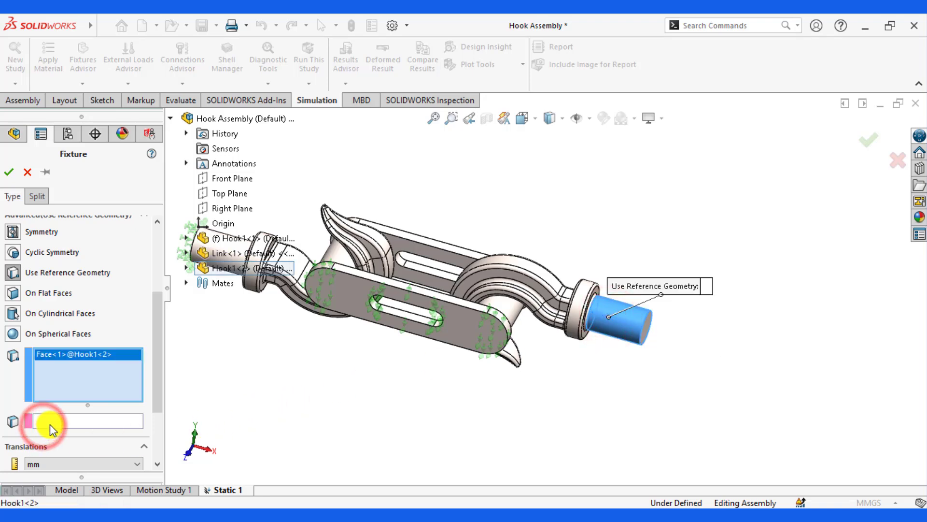
click(57, 422)
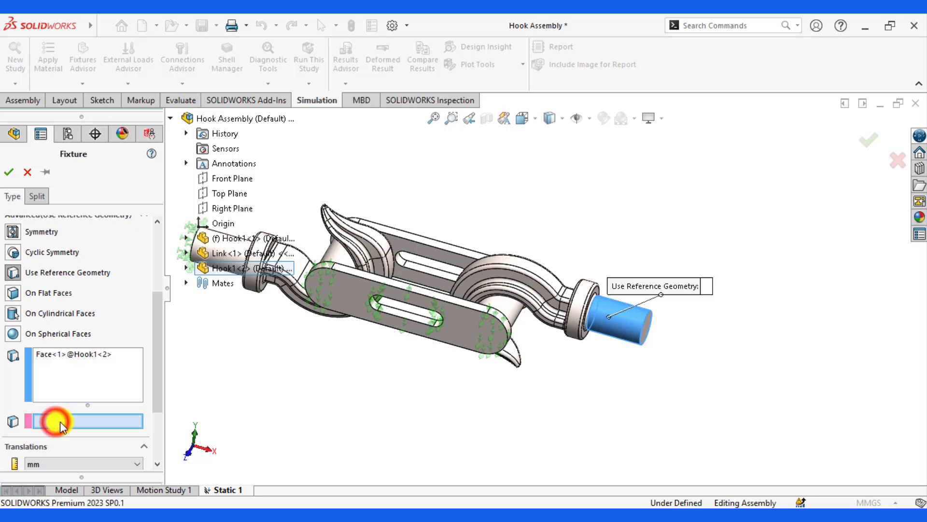
click(223, 193)
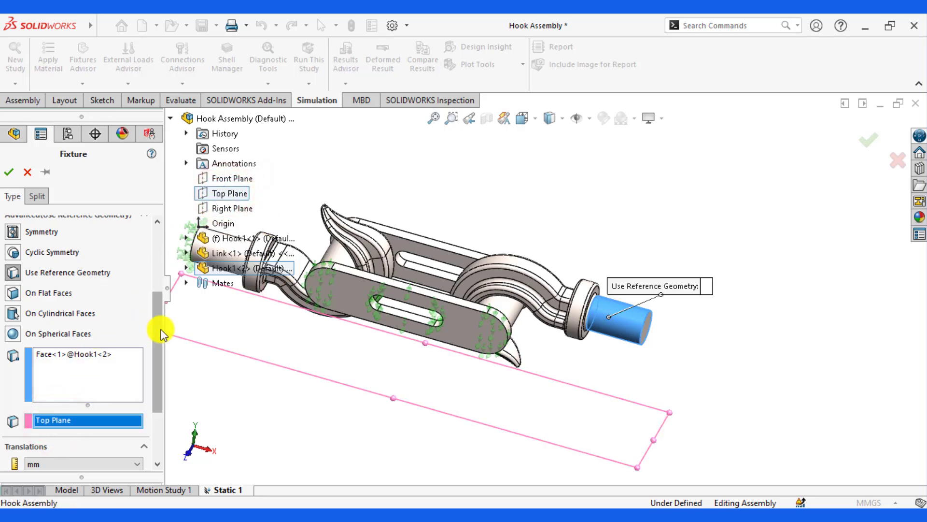
Restrain the shank face with 0 mm translation along plane direction 2 and normal to the plane, and accept the fixture
drag(161, 333, 161, 392)
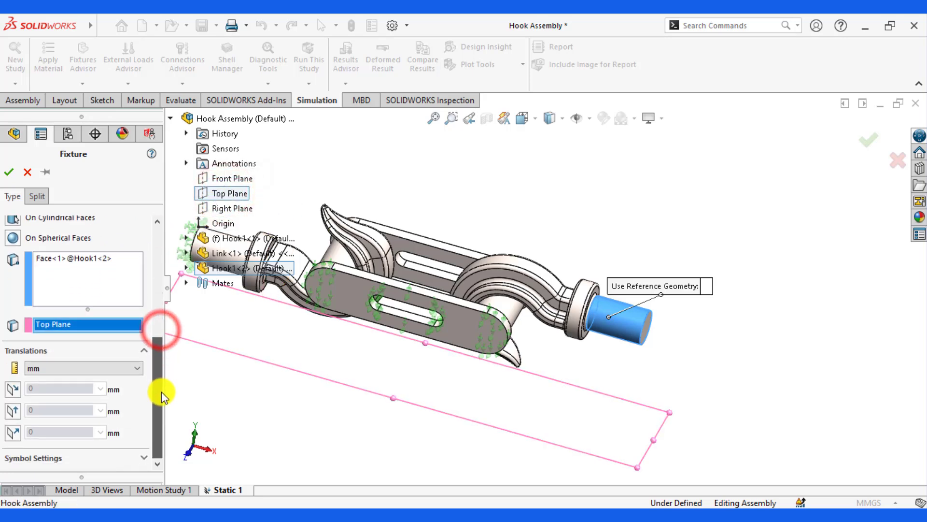
click(15, 412)
scroll(15, 411, up, 2)
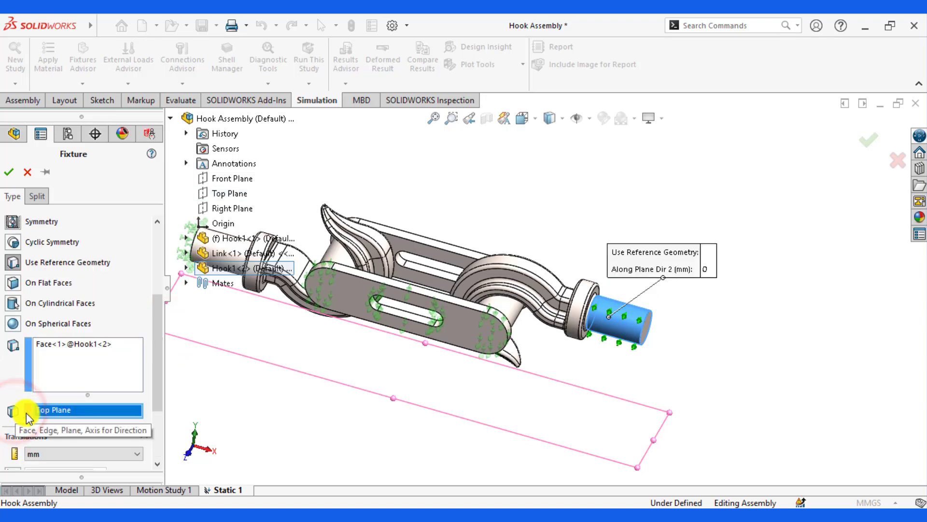
drag(153, 387, 157, 435)
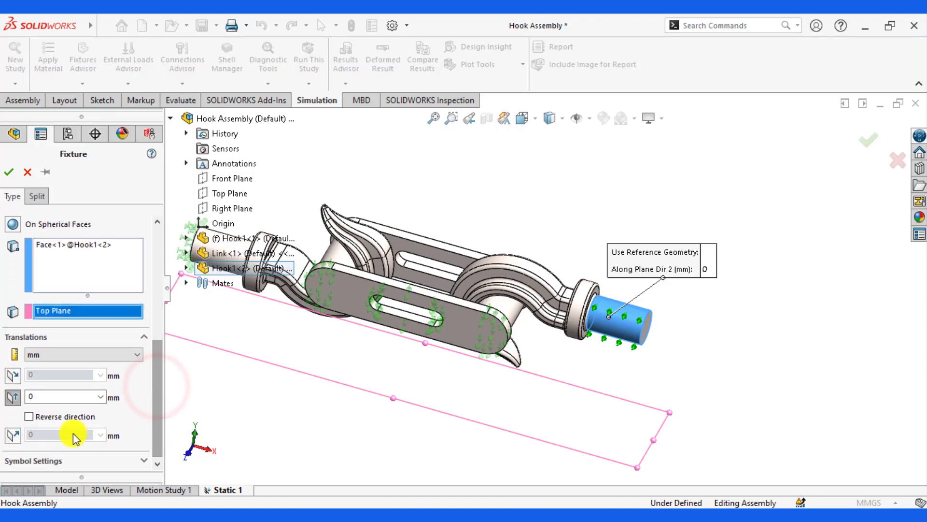
click(11, 436)
scroll(617, 317, down, 5)
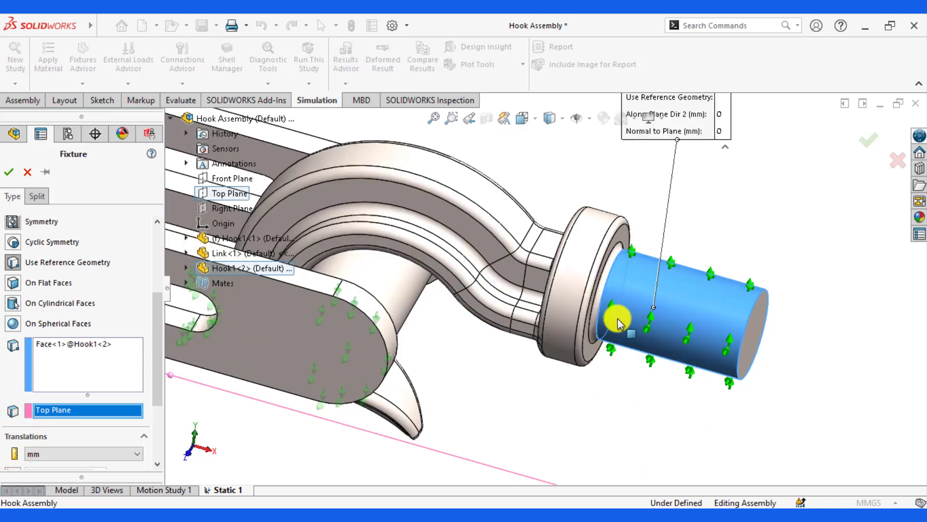
click(8, 173)
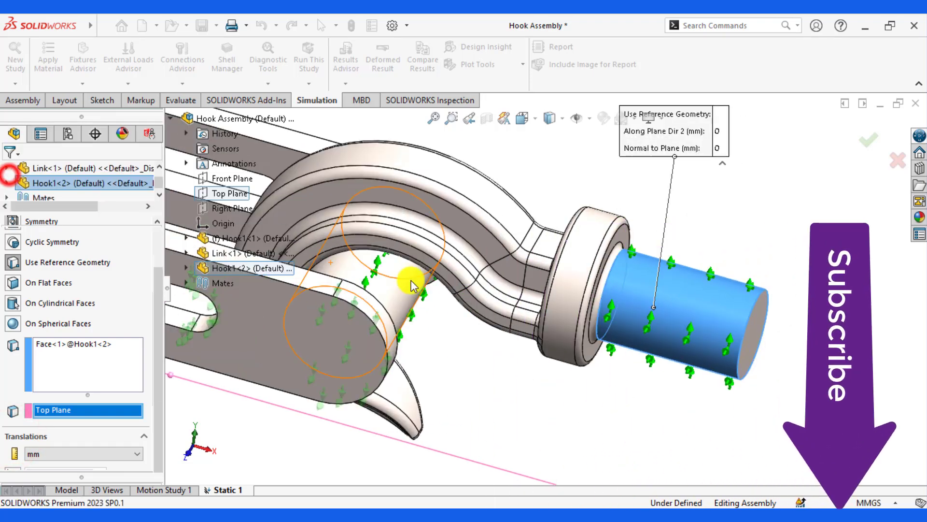
scroll(739, 257, up, 10)
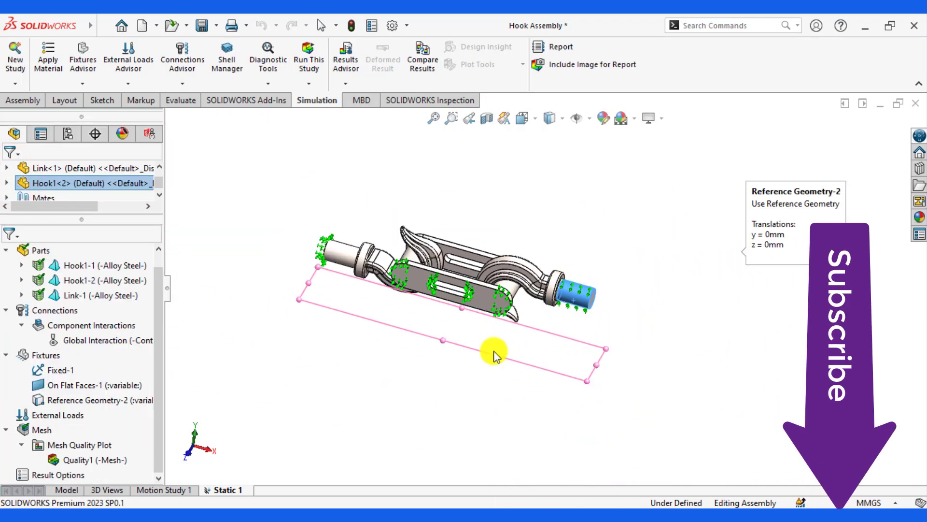
click(441, 393)
scroll(476, 232, down, 4)
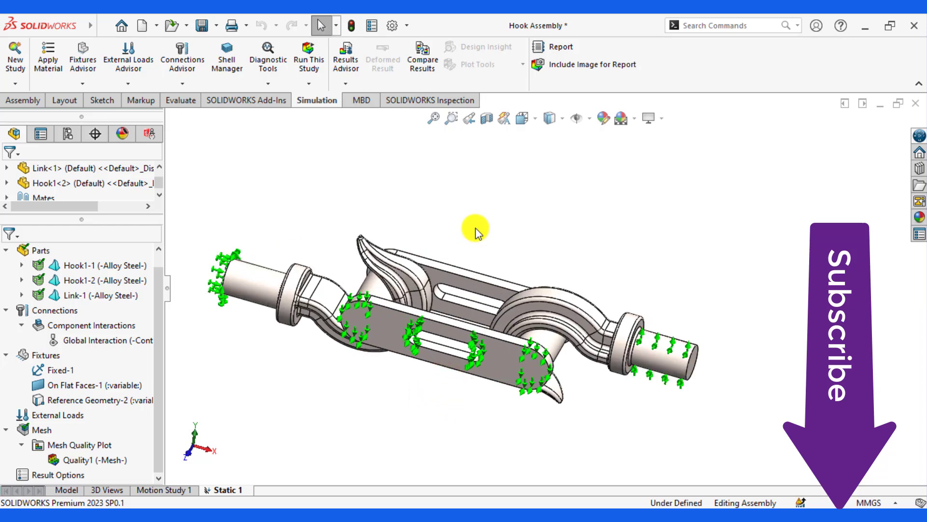
Review where the fixed, flat-face and reference-geometry fixtures act on the assembly, and select the study's external loads
click(53, 370)
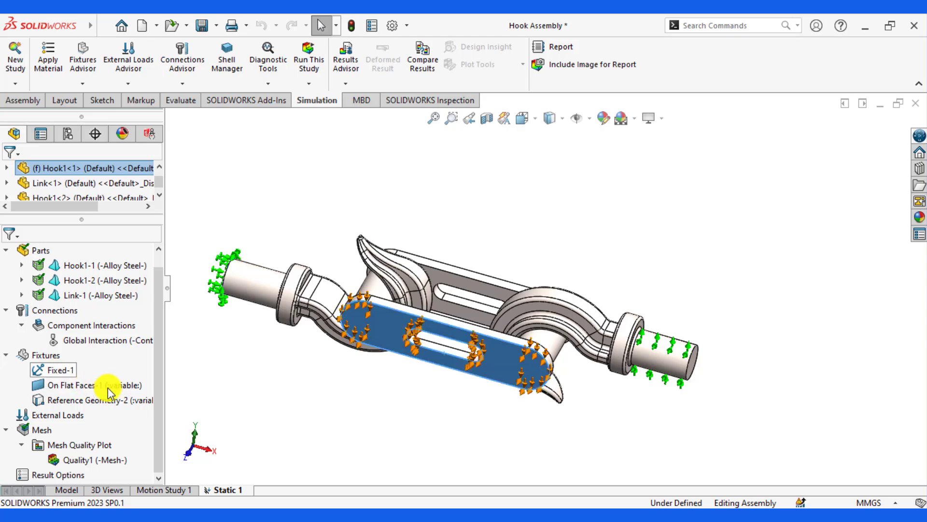
click(83, 389)
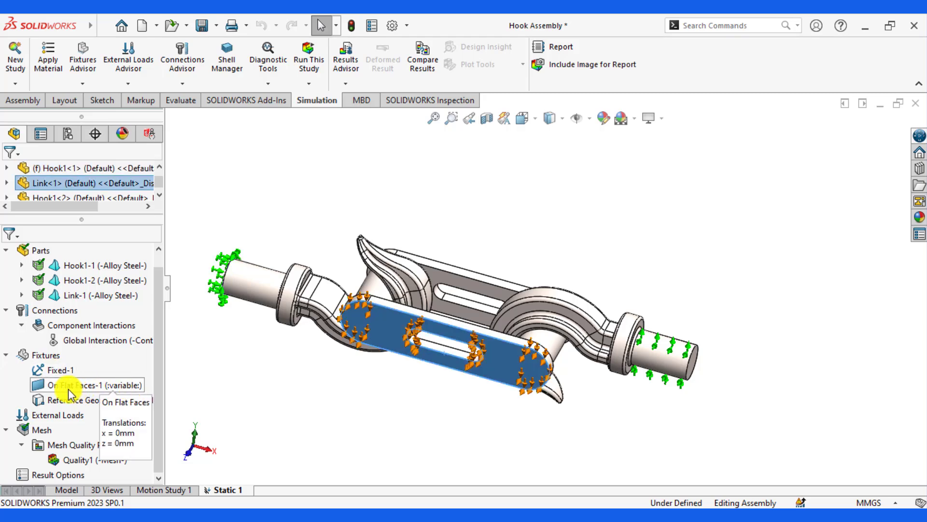
click(221, 387)
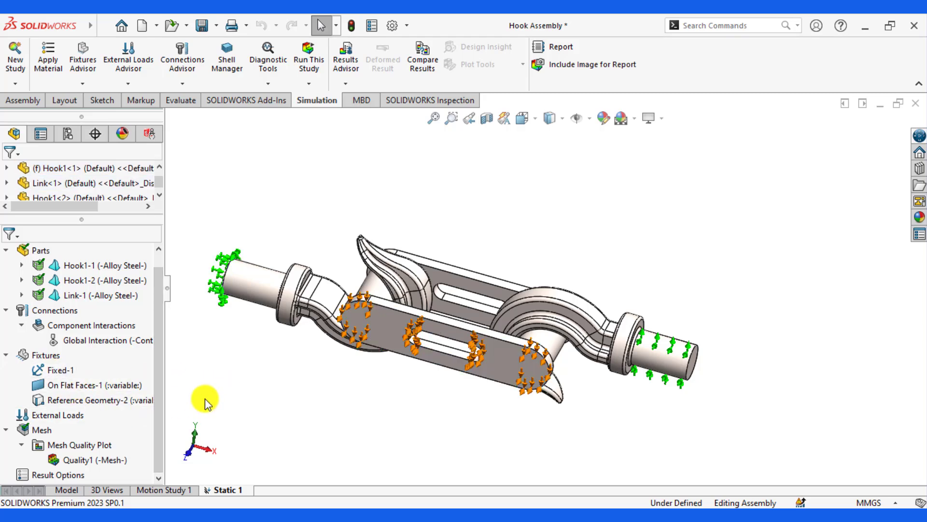
click(145, 385)
click(62, 418)
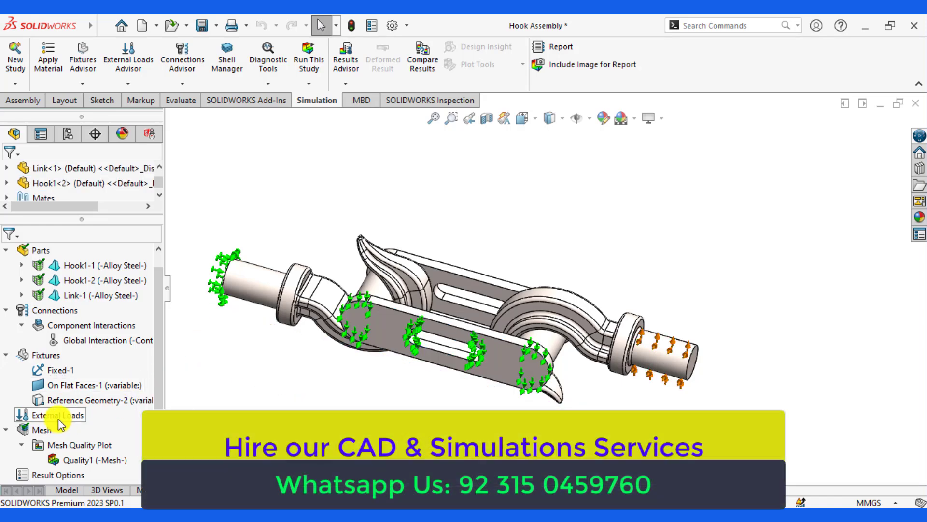
Start a force load on the end face of Hook1<2>'s shank, acting normal to the face
right_click(58, 419)
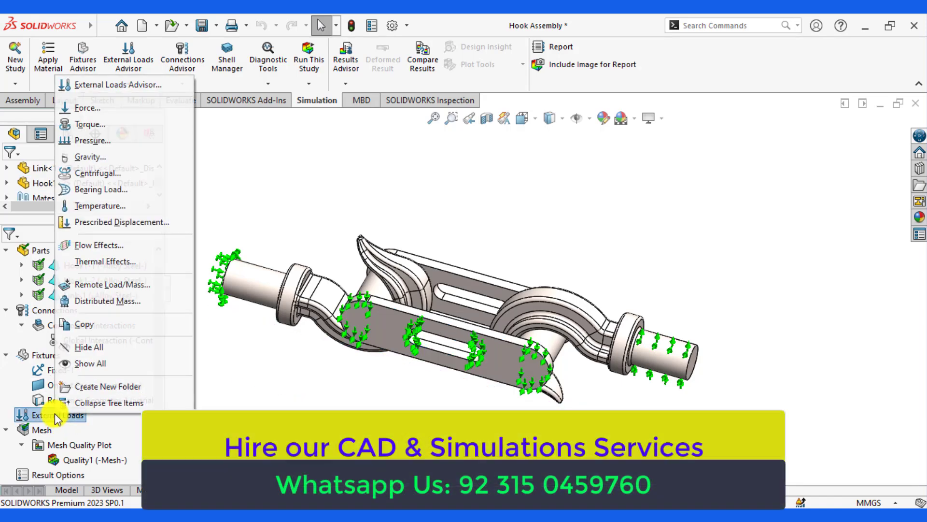
click(90, 110)
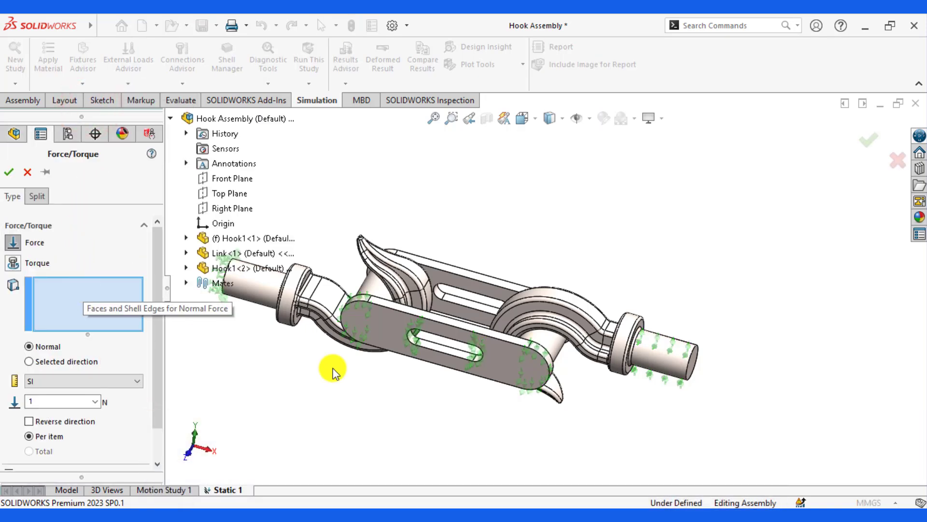
scroll(686, 403, down, 3)
click(679, 347)
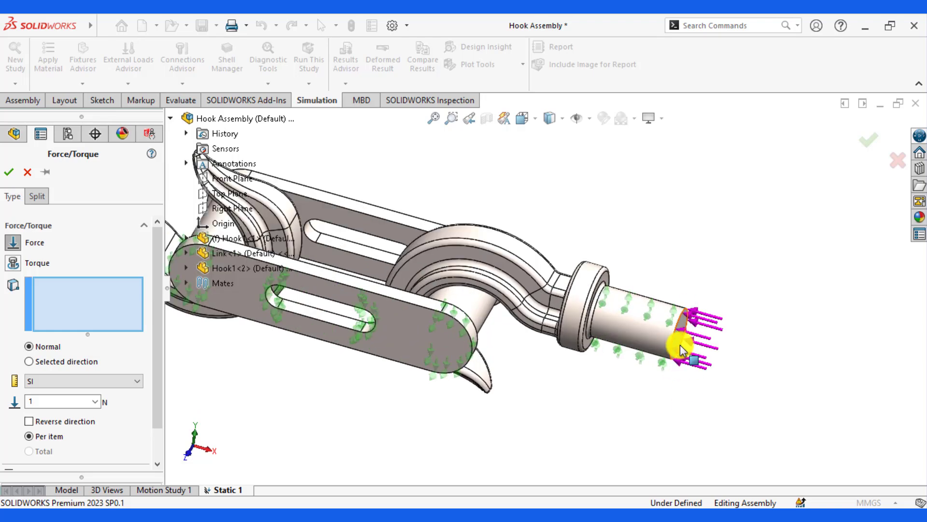
click(29, 362)
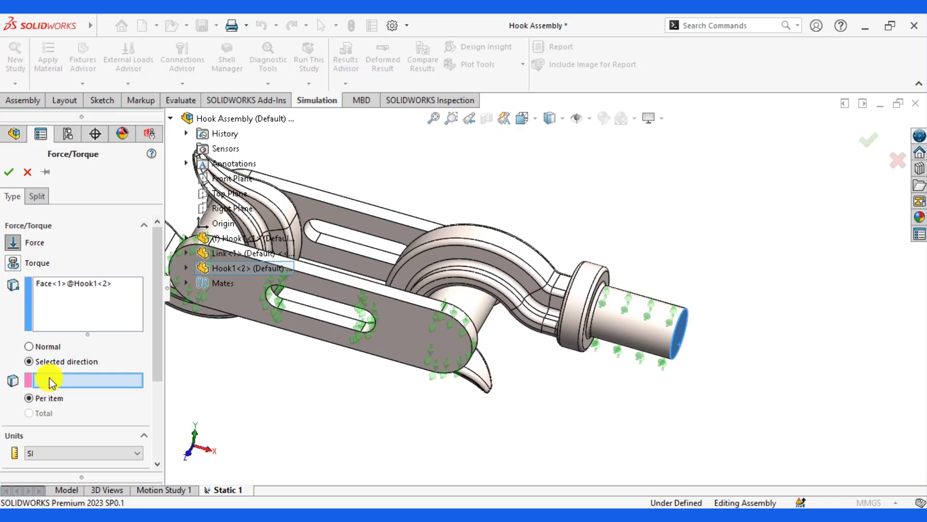
click(51, 381)
click(29, 346)
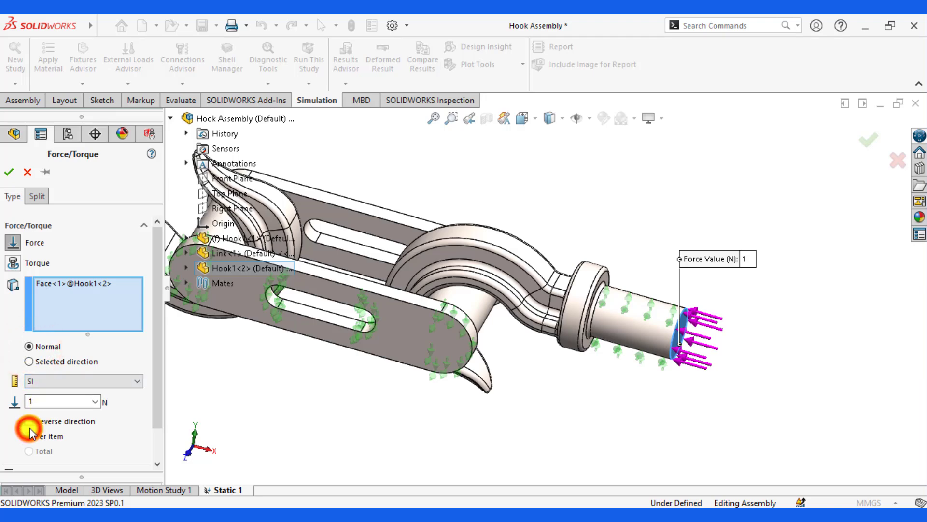
Reverse the force so it pulls outward from the shank, set it to 17000 N per item, and accept the load
click(29, 421)
click(47, 400)
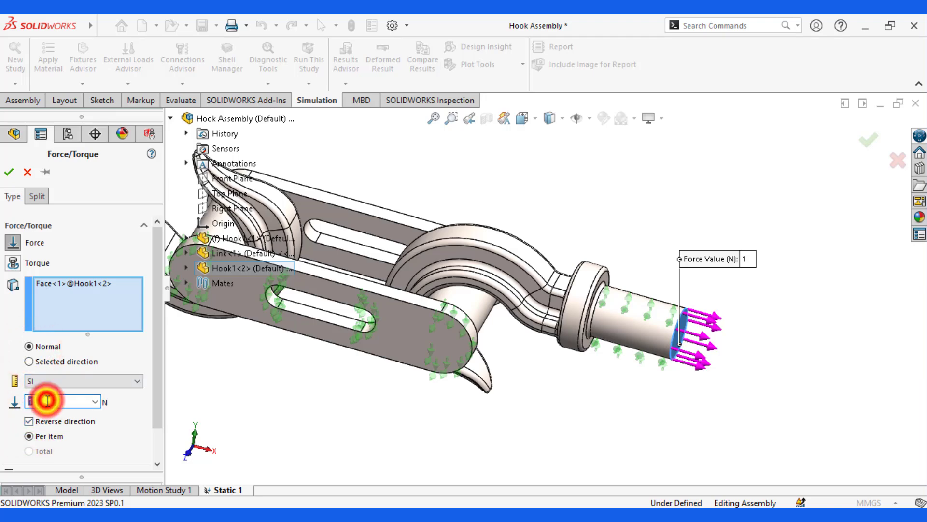
text(1)
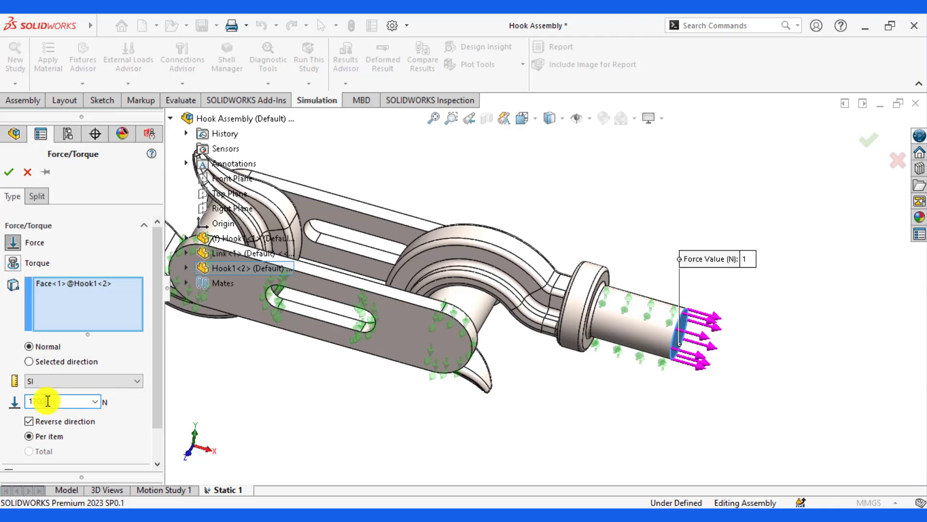
click(6, 174)
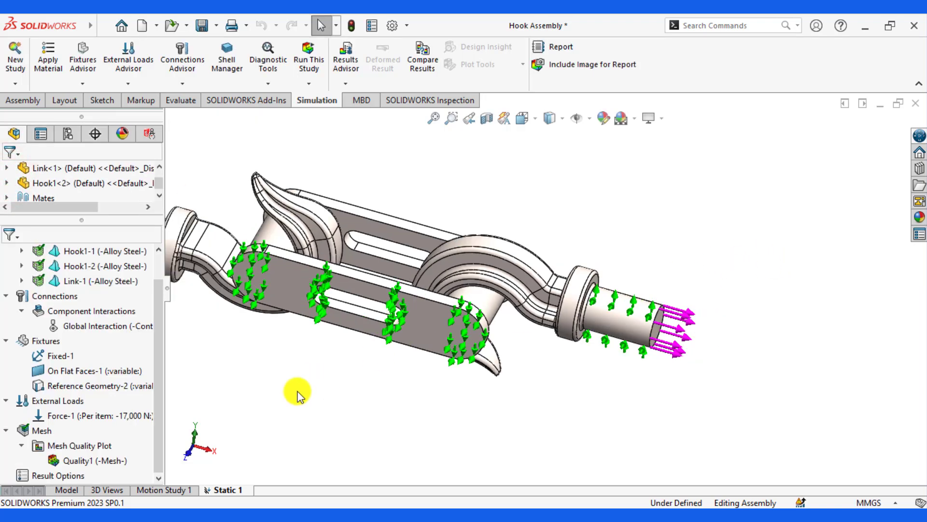
Check the applied force on the assembly, run the Static 1 study, and request the solver's convergence plot
click(698, 315)
scroll(539, 249, up, 3)
click(547, 172)
scroll(468, 193, up, 2)
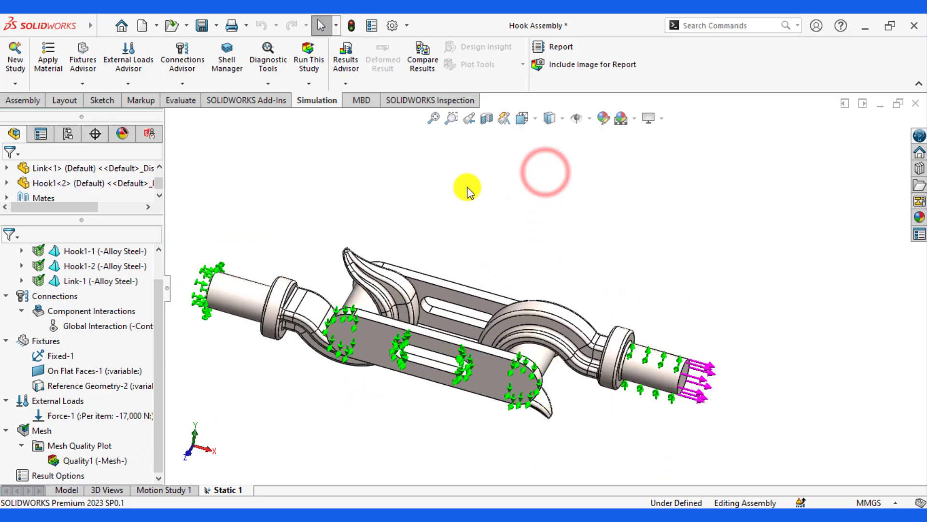
click(309, 58)
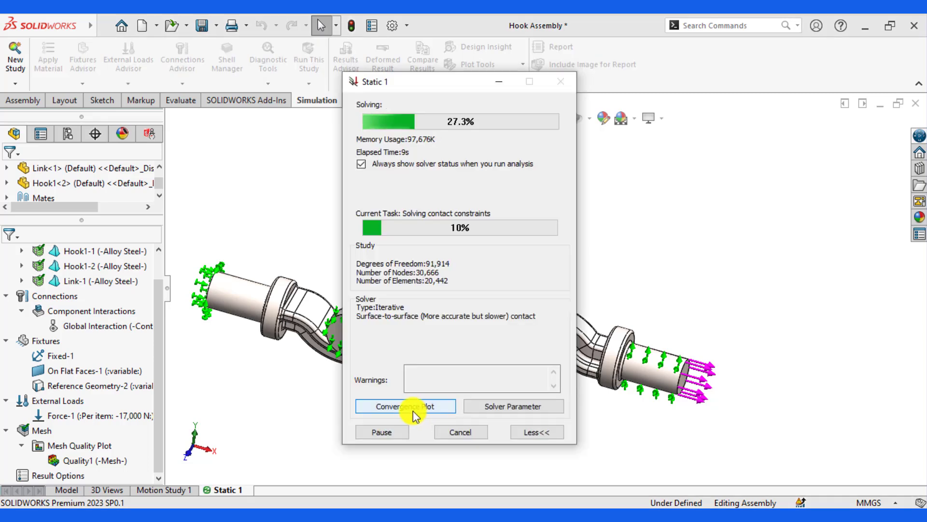
click(413, 410)
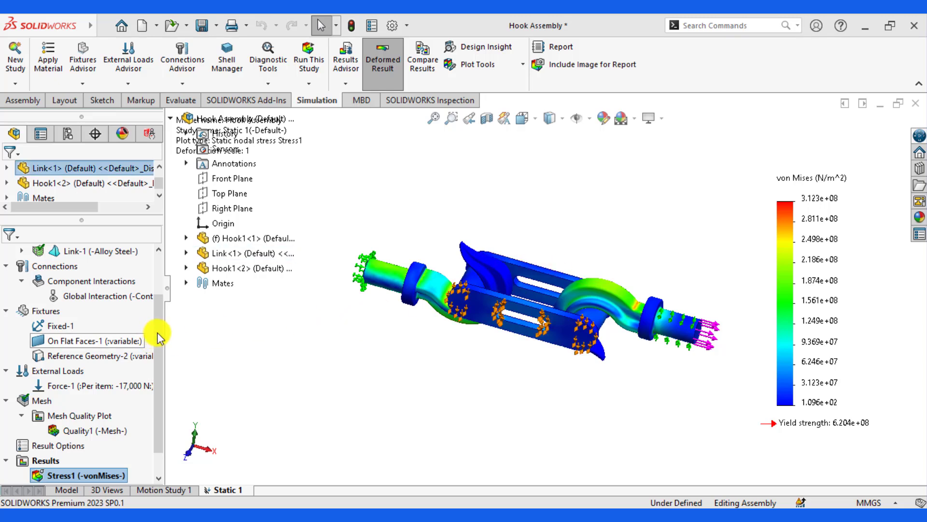
Edit the definition of the von Mises stress plot and set its units to N/mm^2 (MPa)
drag(159, 332, 168, 391)
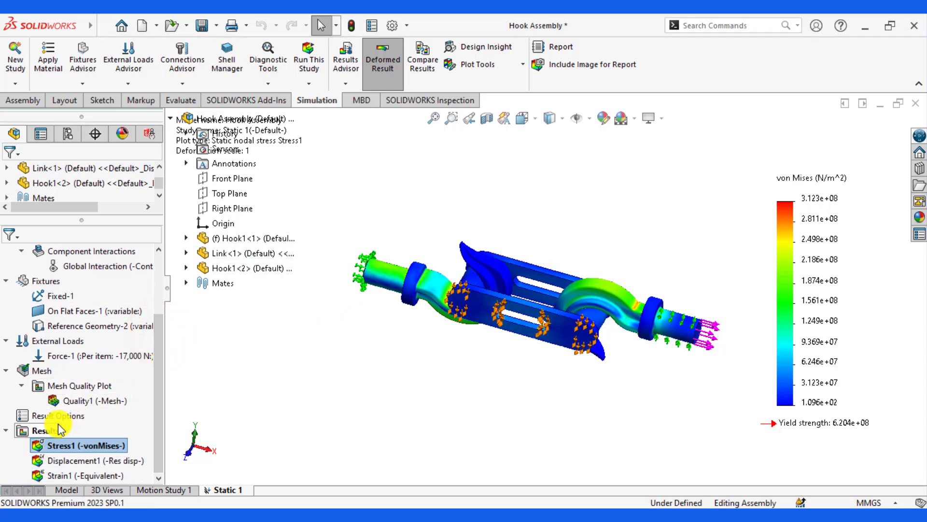
right_click(54, 454)
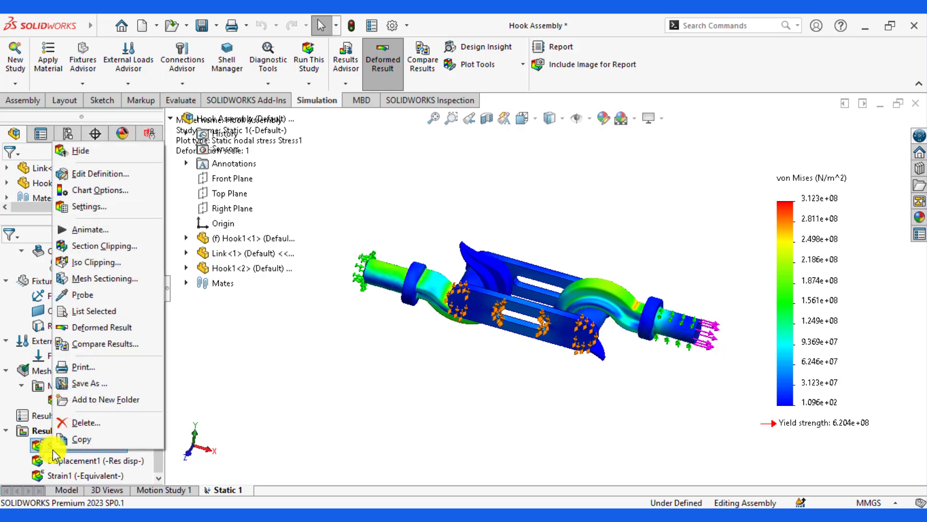
click(91, 176)
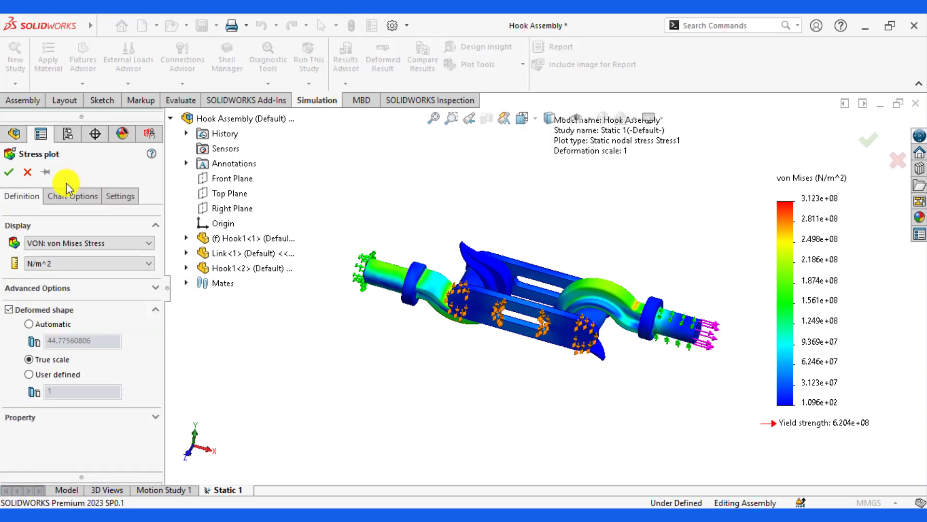
click(35, 266)
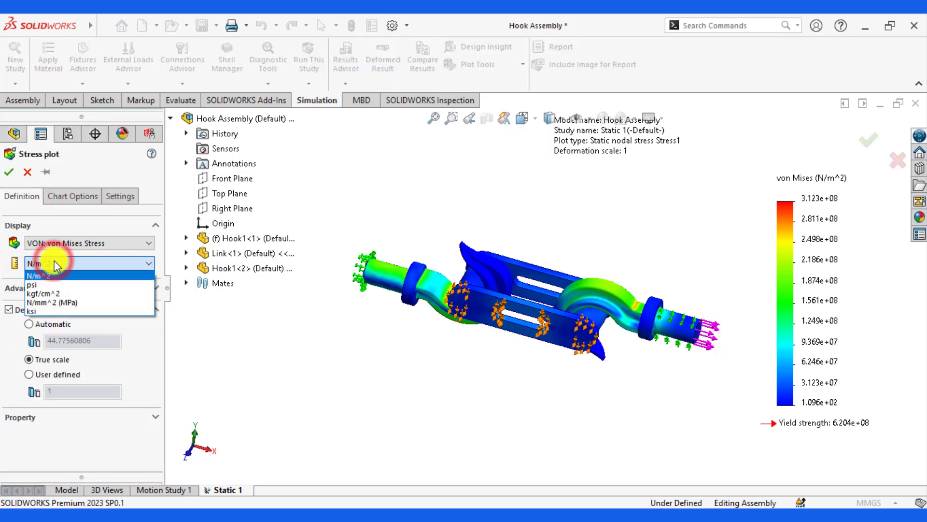
click(57, 302)
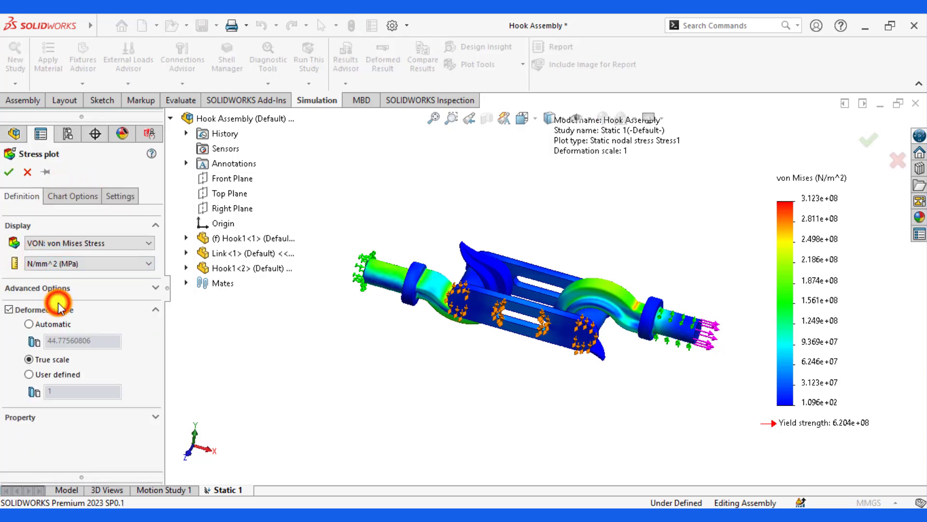
Set the stress plot legend's number format to floating and accept the plot settings
click(64, 196)
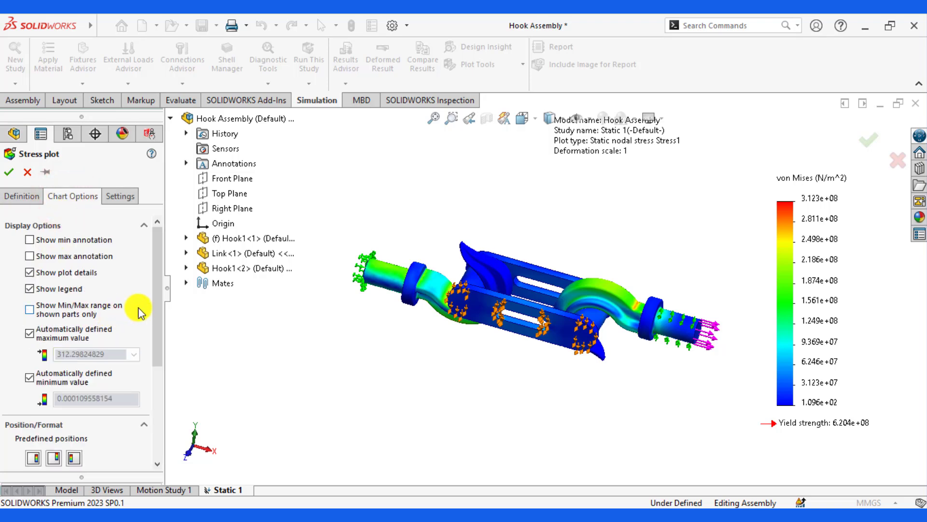
drag(162, 314, 165, 401)
click(101, 403)
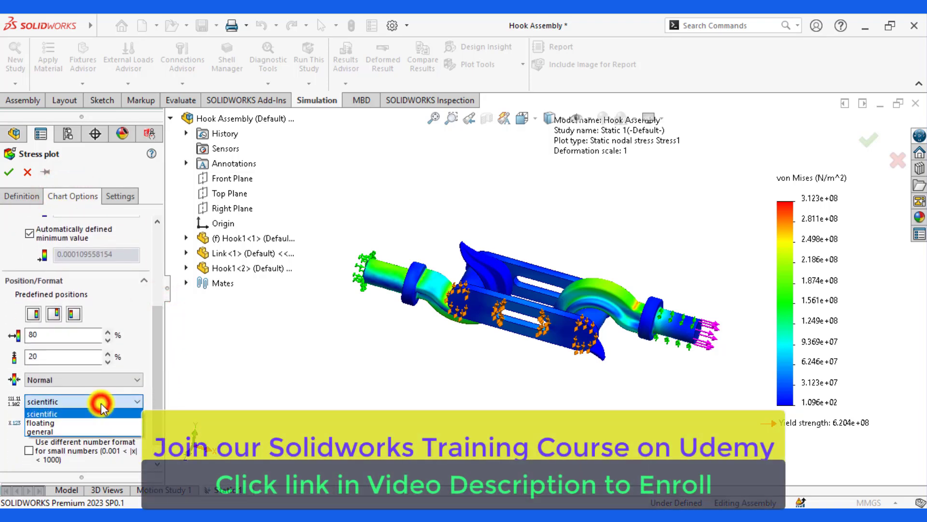
click(43, 423)
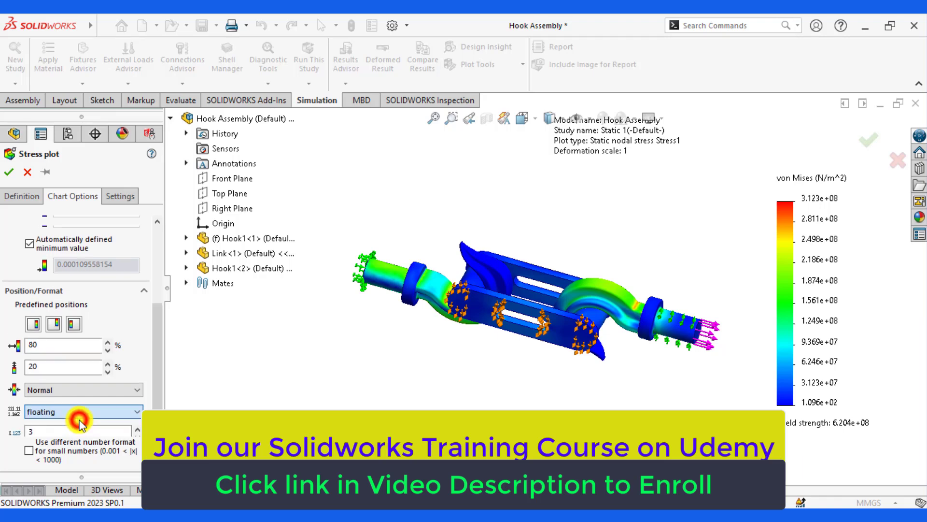
click(10, 172)
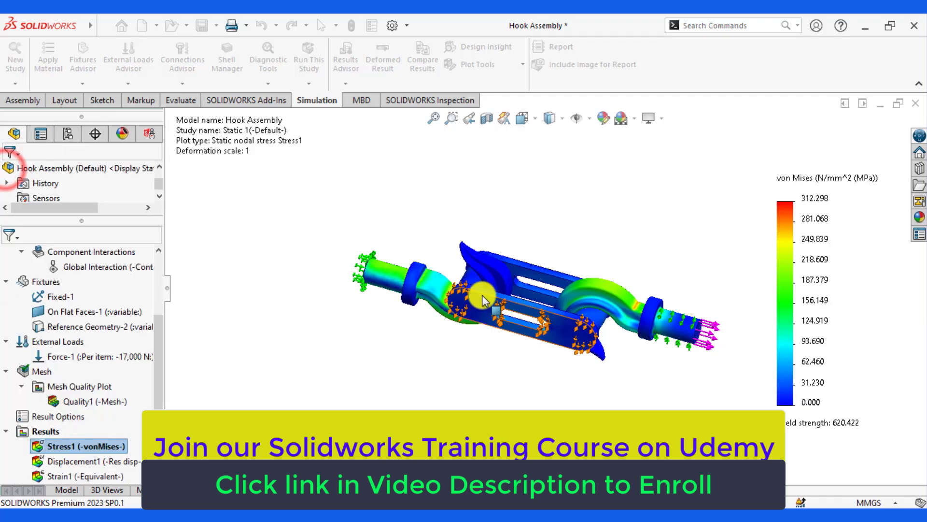
Examine the von Mises stress distribution over the hooks and link, and where the force load acts
scroll(560, 193, down, 2)
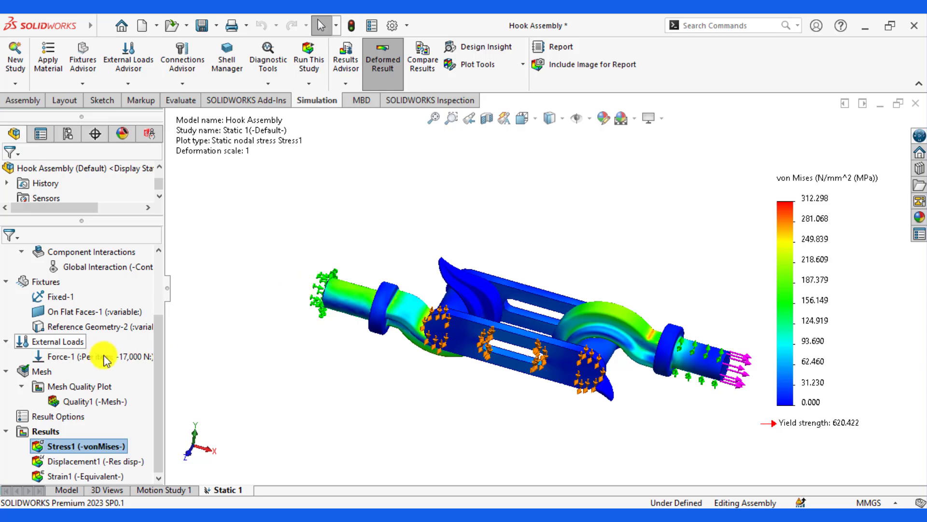
click(102, 358)
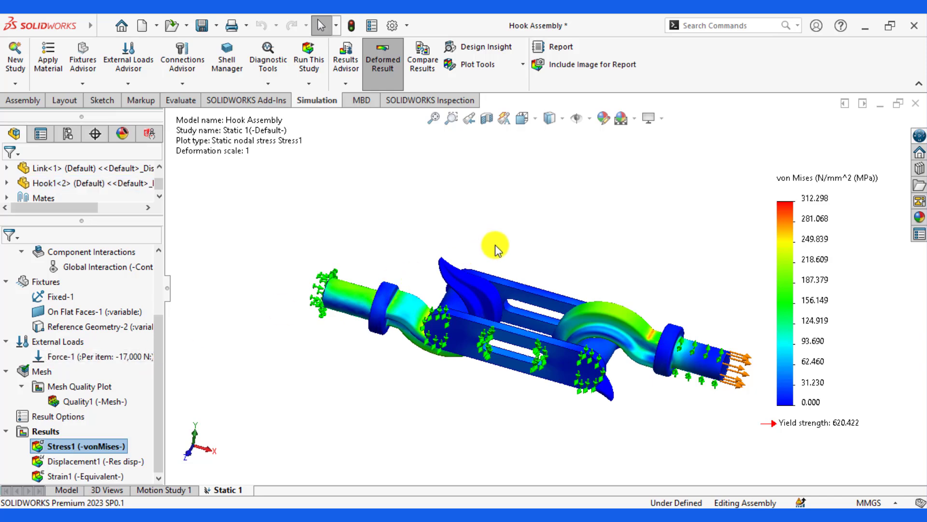
scroll(565, 294, up, 2)
scroll(567, 294, down, 2)
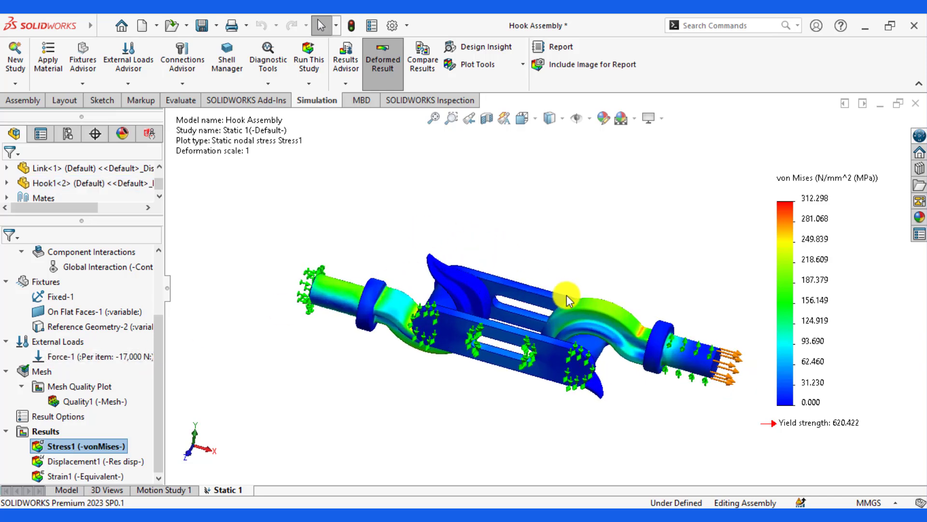
Display the resultant displacement plot, preview its animation at true scale, and close the animation
double_click(73, 466)
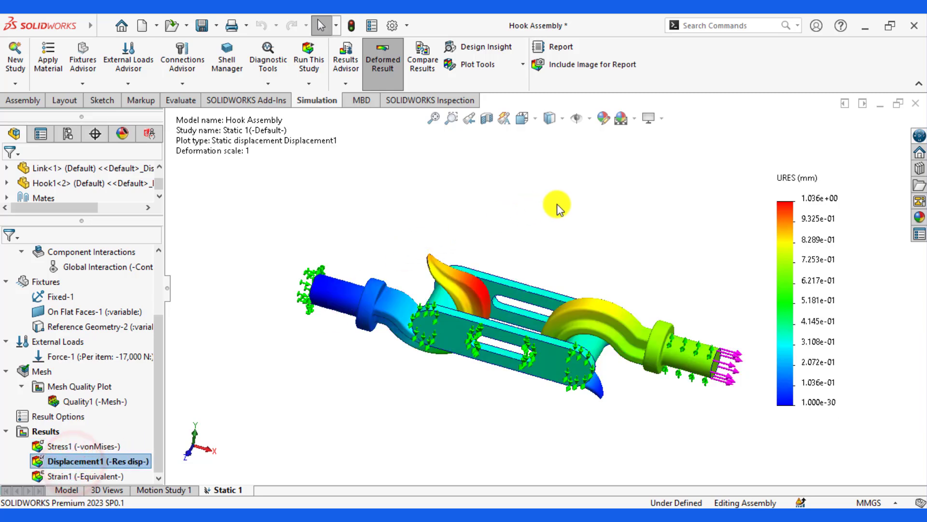
scroll(557, 207, up, 2)
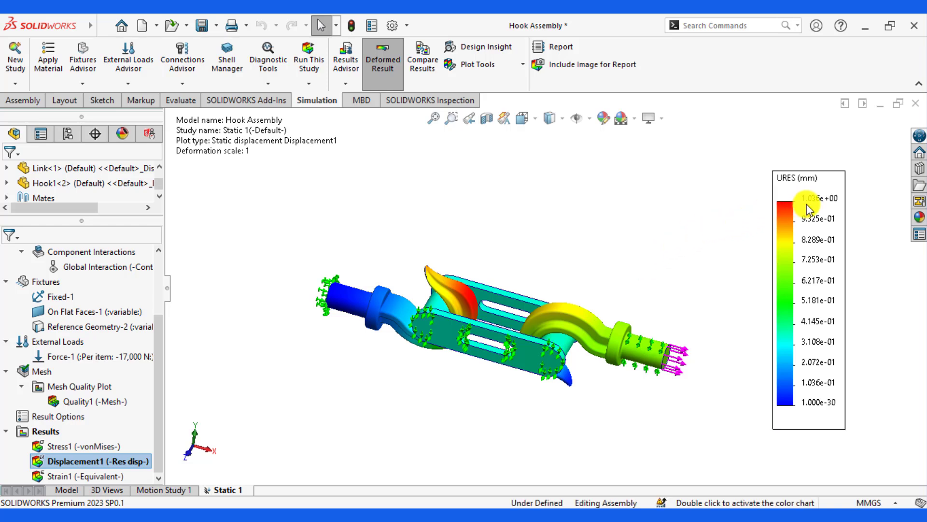
right_click(105, 461)
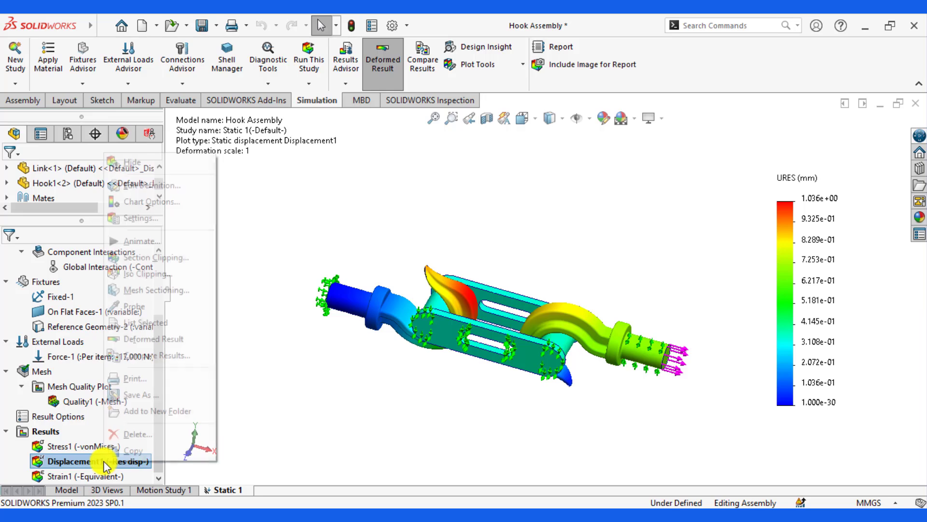
click(136, 242)
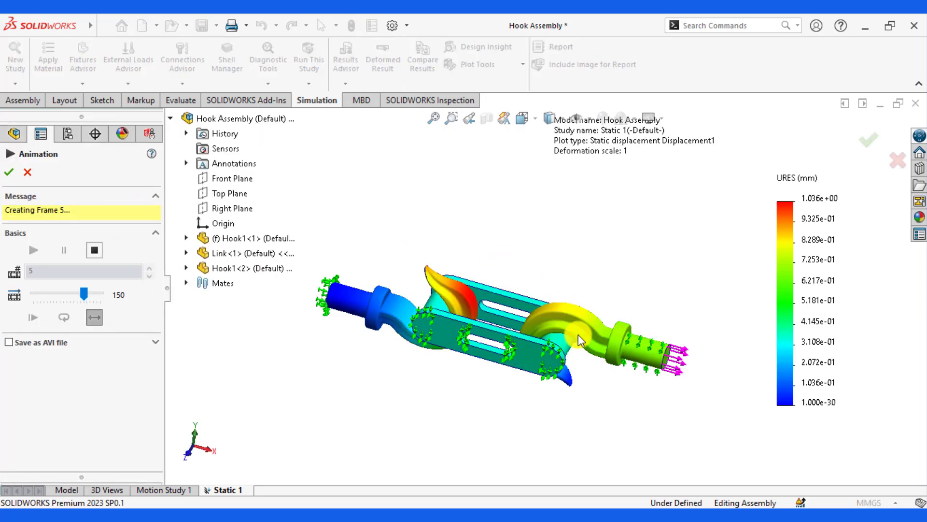
click(90, 261)
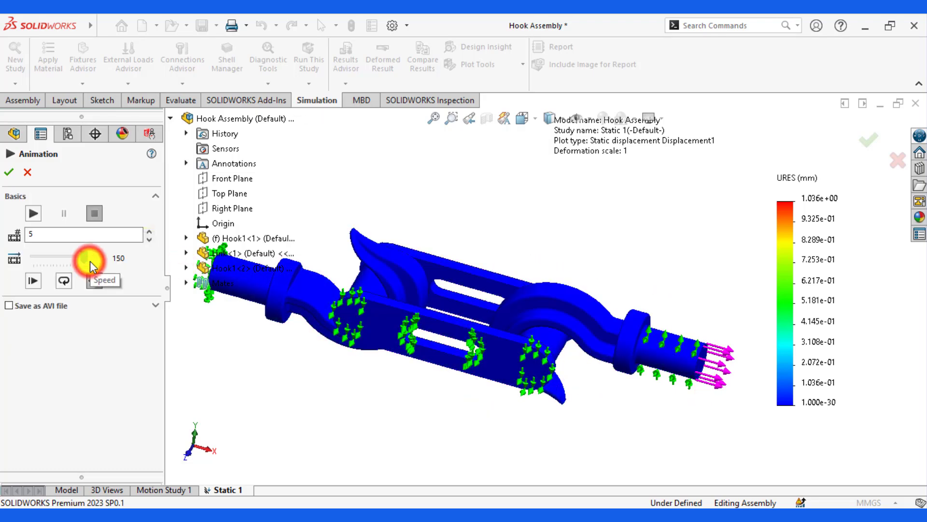
click(27, 172)
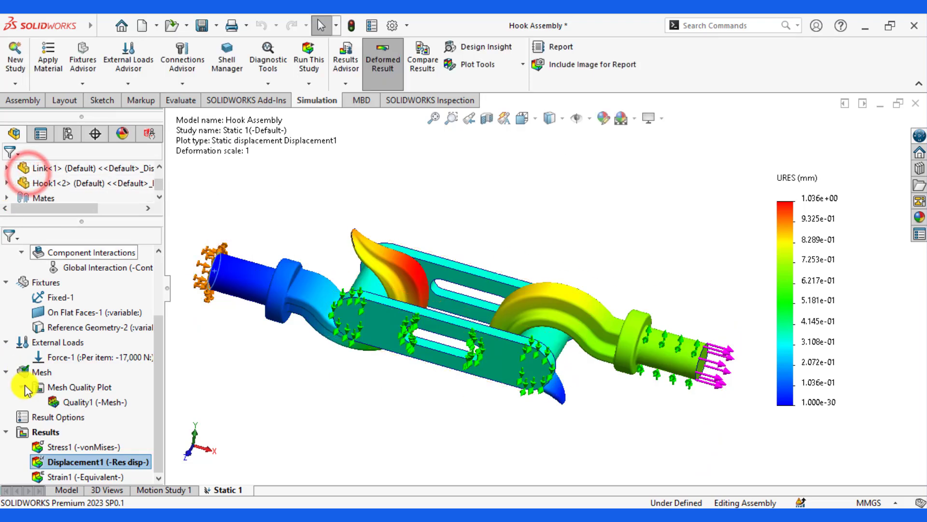
Set the displacement plot's deformed shape to automatic scale, accept it, and animate the plot
right_click(69, 463)
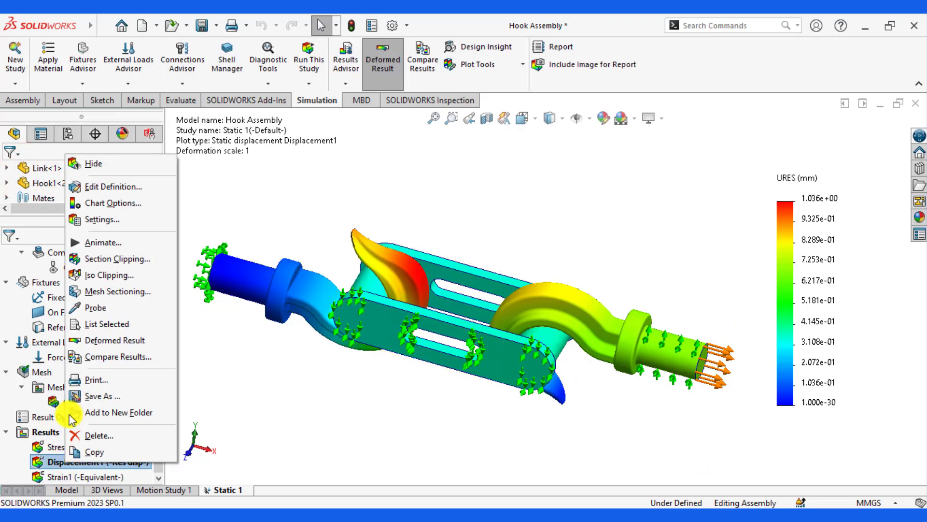
click(92, 187)
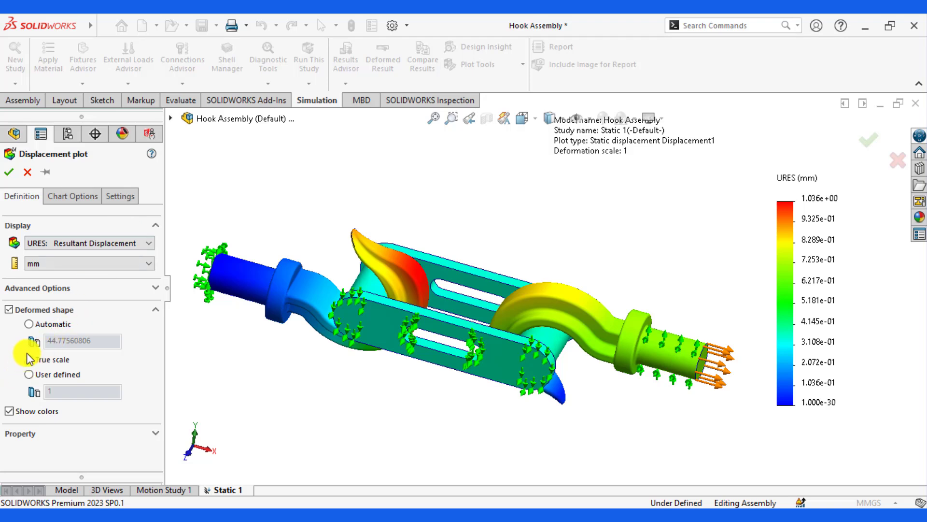
click(28, 323)
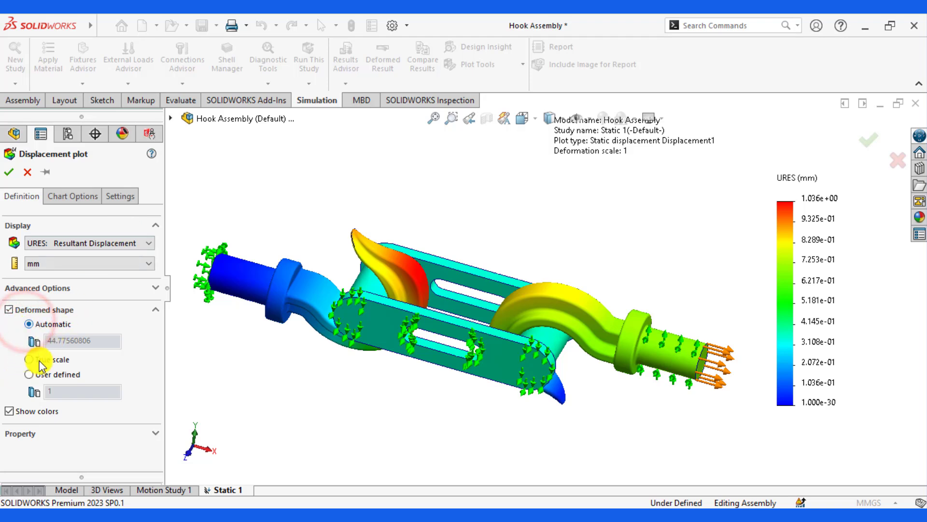
click(6, 173)
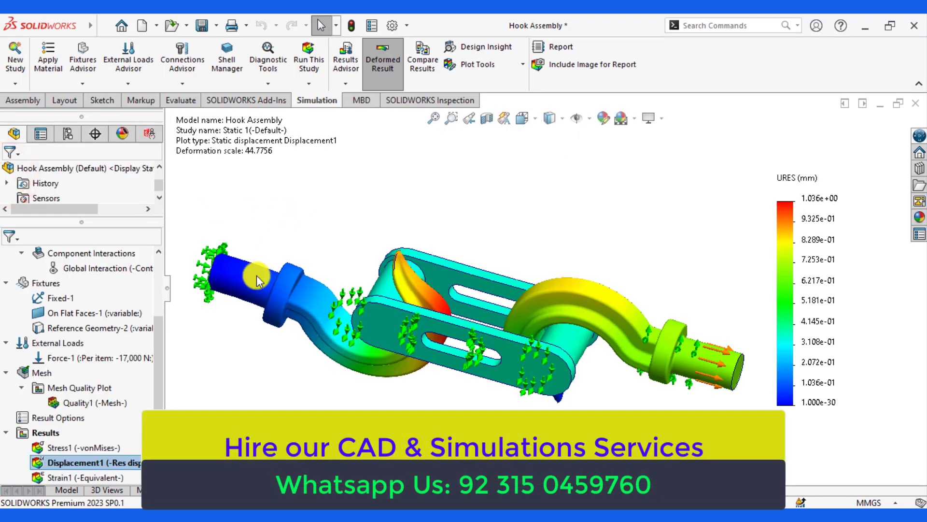
right_click(96, 468)
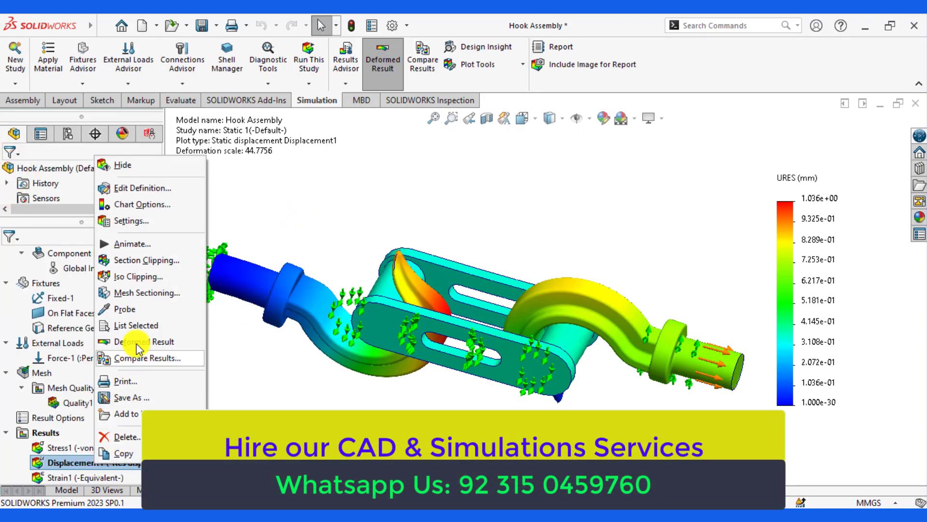
click(129, 244)
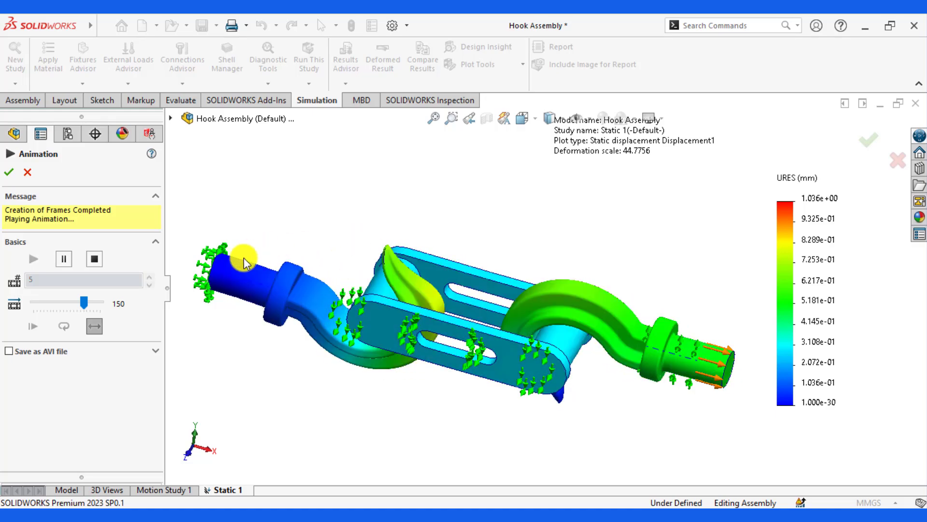
Close the displacement animation and start defining a new von Mises stress plot in the study results
click(8, 172)
click(364, 226)
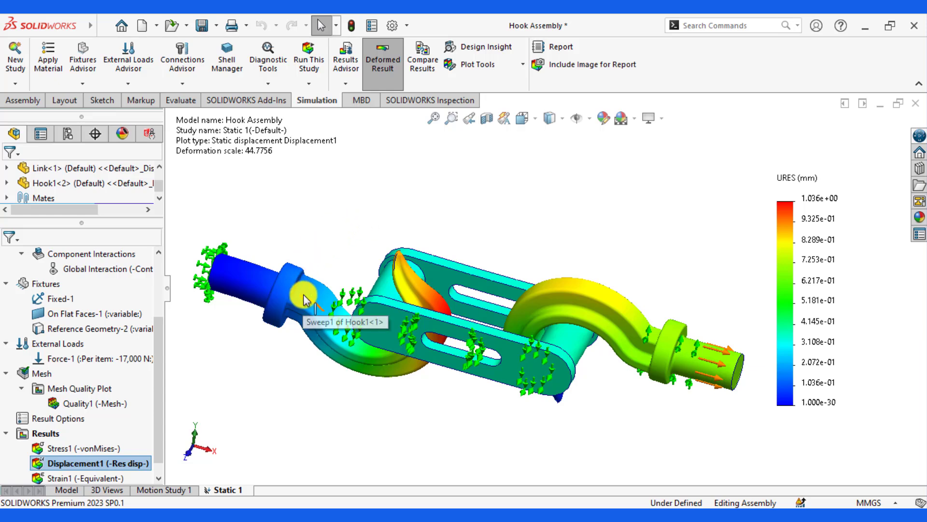
right_click(34, 438)
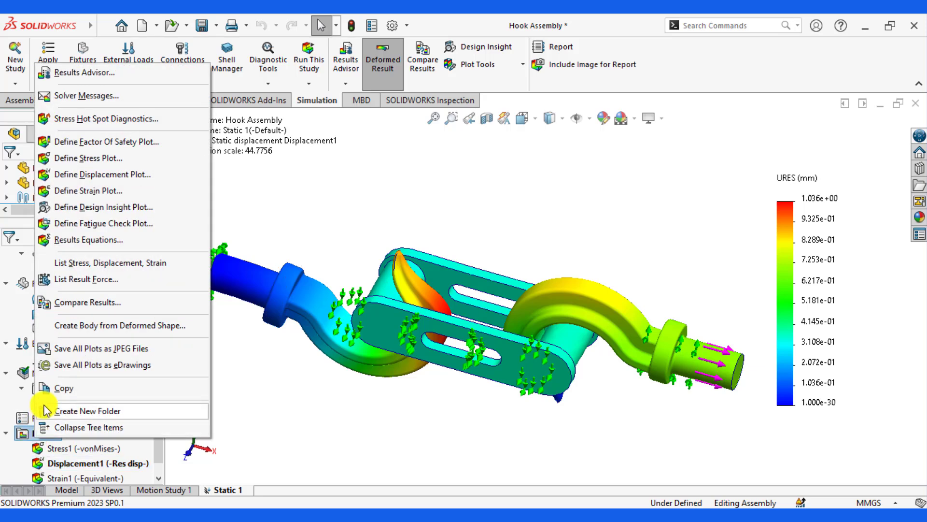
click(77, 158)
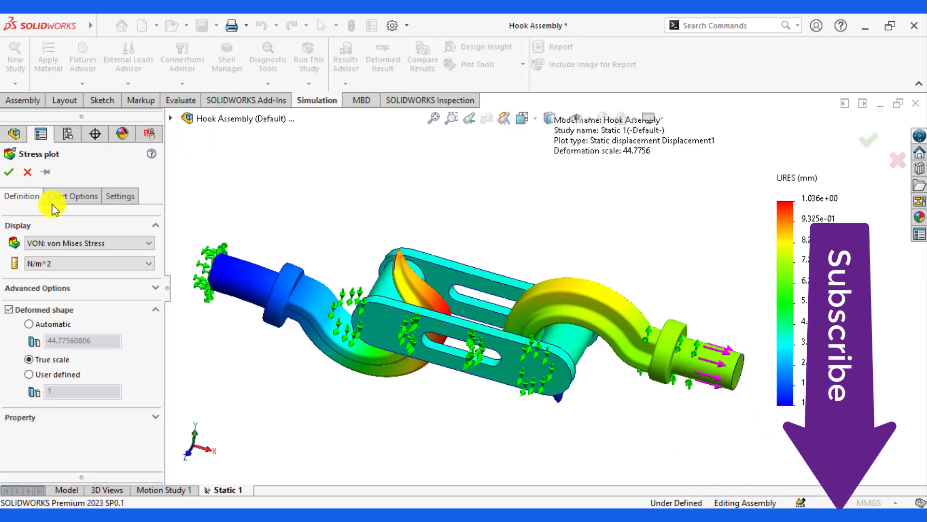
Restrict the new stress plot to selected bodies only, choosing the body of the fixed-end hook (Hook1<1>)
click(57, 288)
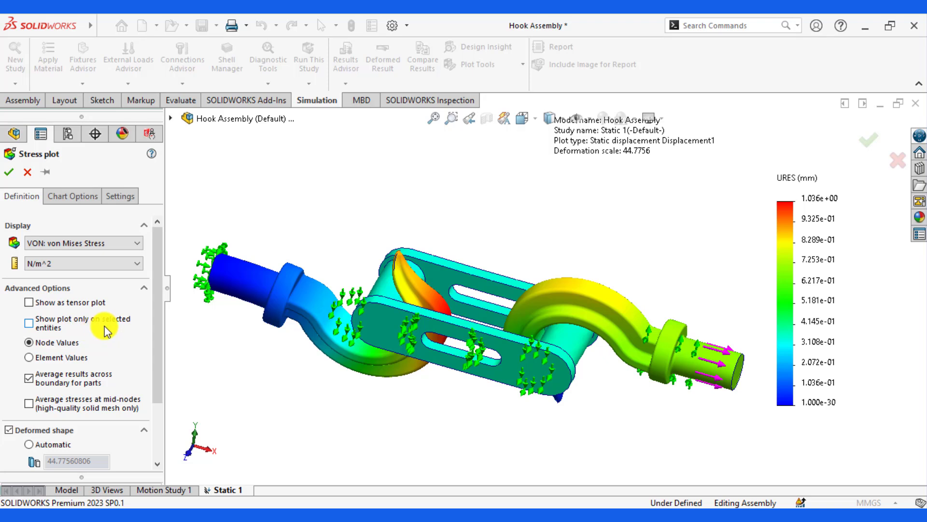
click(29, 323)
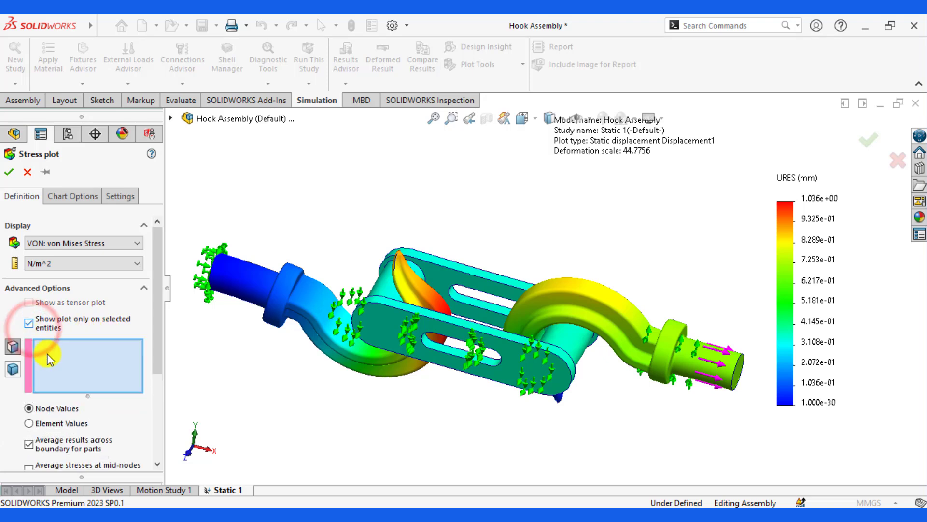
click(14, 371)
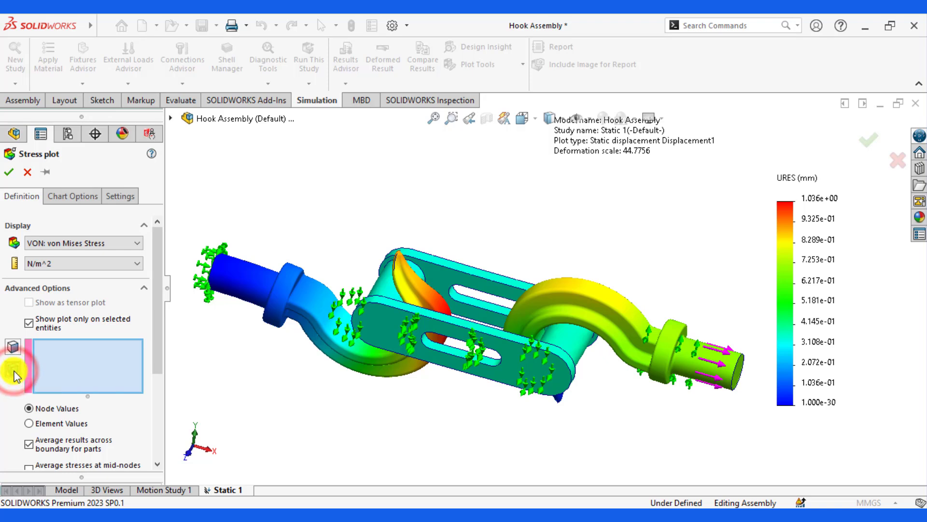
click(255, 304)
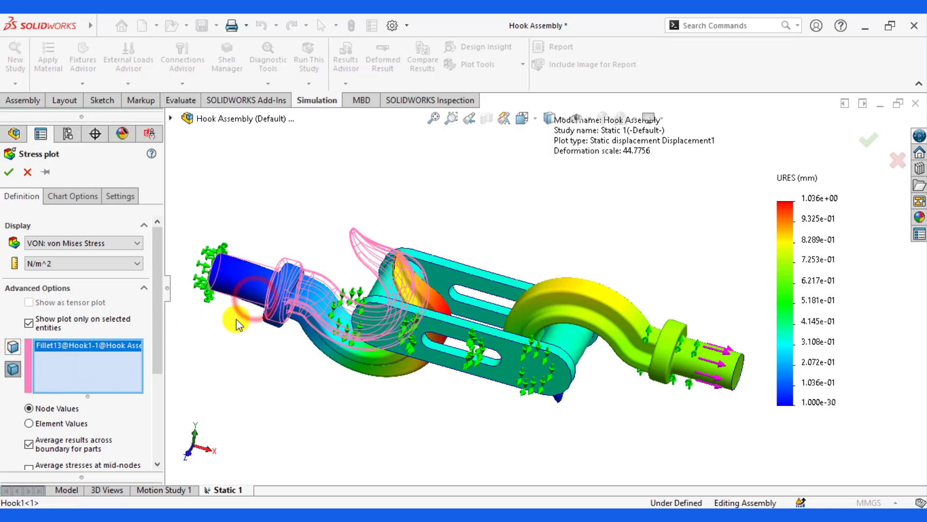
drag(160, 346, 154, 397)
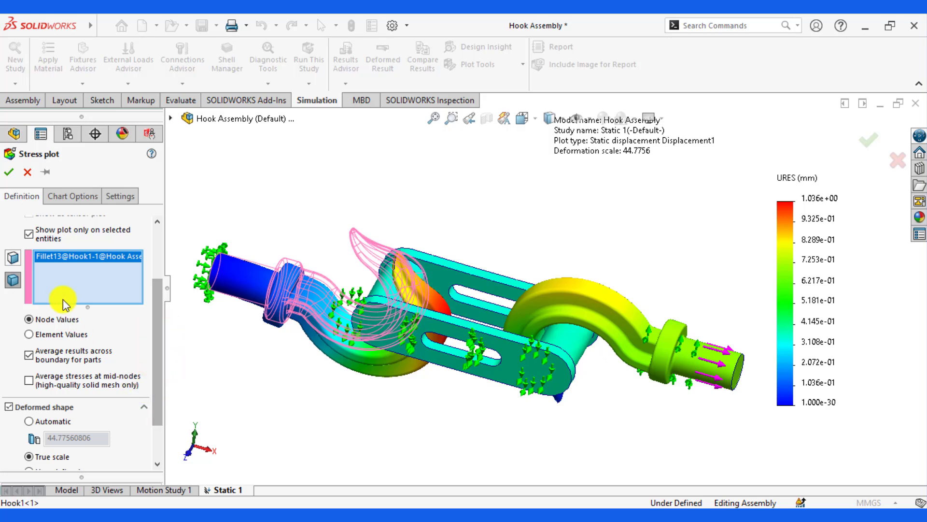
drag(156, 334, 145, 280)
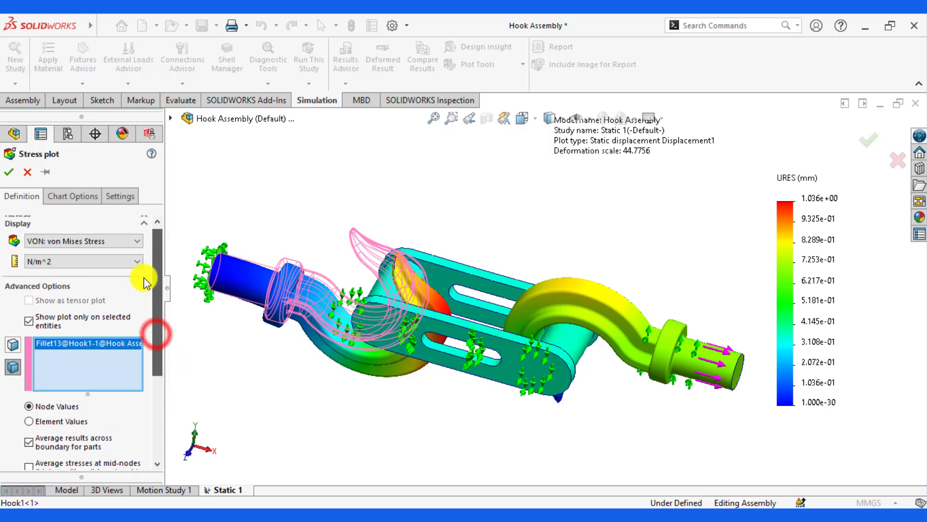
Turn on the minimum and maximum annotations for the single-hook stress plot and accept it
click(75, 196)
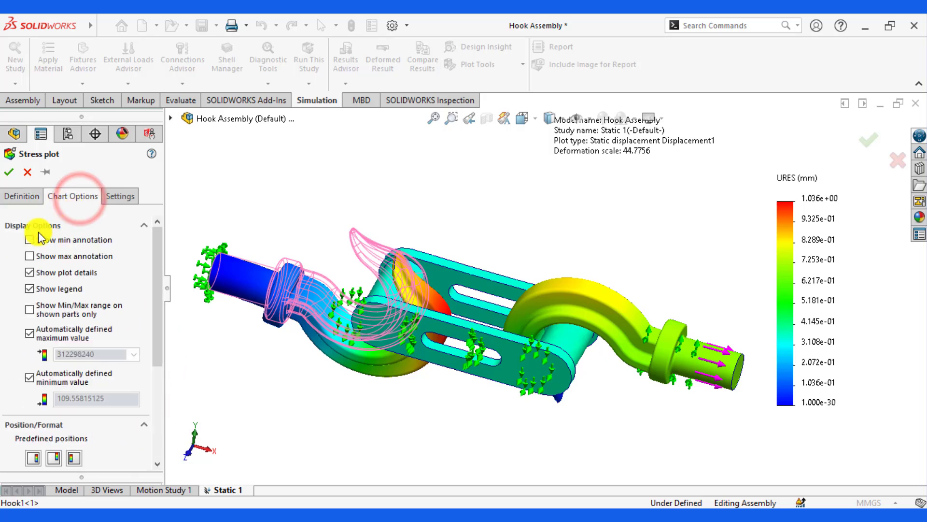
click(31, 256)
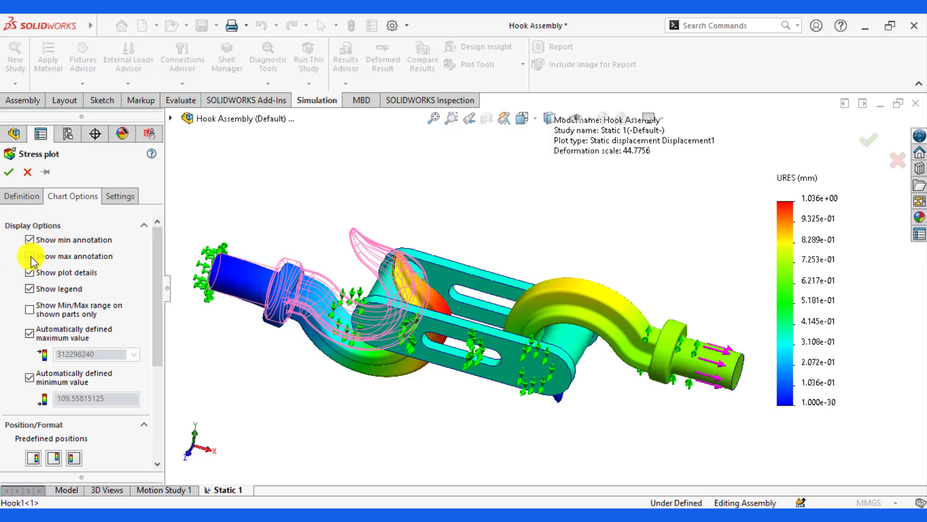
click(10, 173)
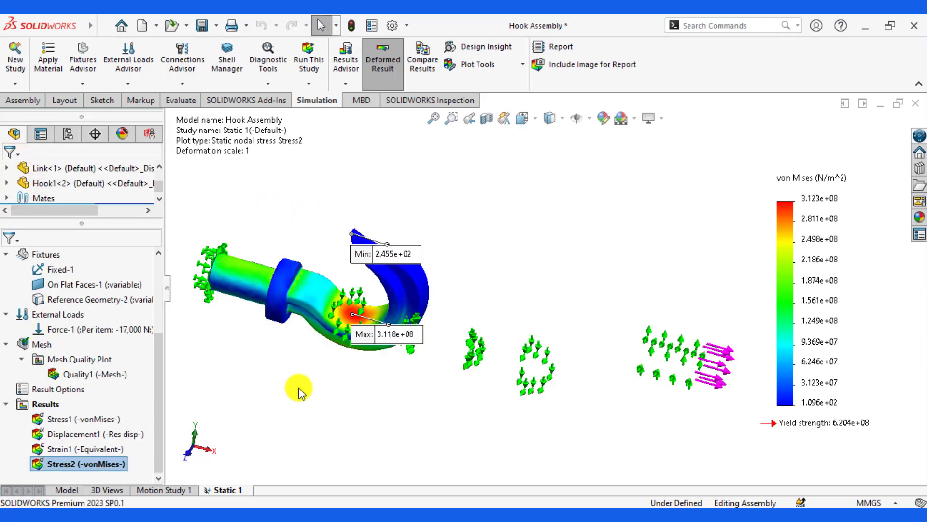
Reposition the Min callout above the hook tip and the Max callout below the hook, clear of the geometry
mouse_move(441, 251)
mouse_down()
mouse_move(392, 262)
mouse_move(471, 239)
mouse_move(463, 207)
mouse_up()
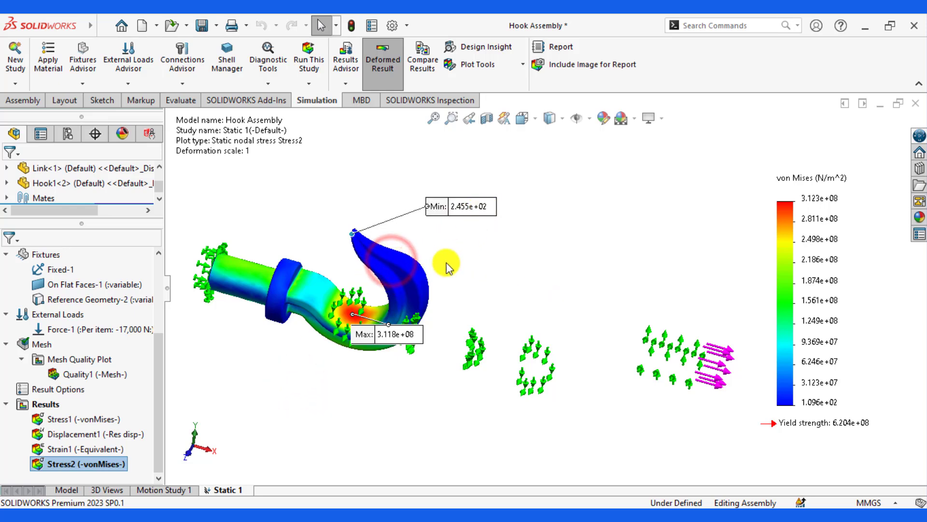
drag(401, 333, 311, 384)
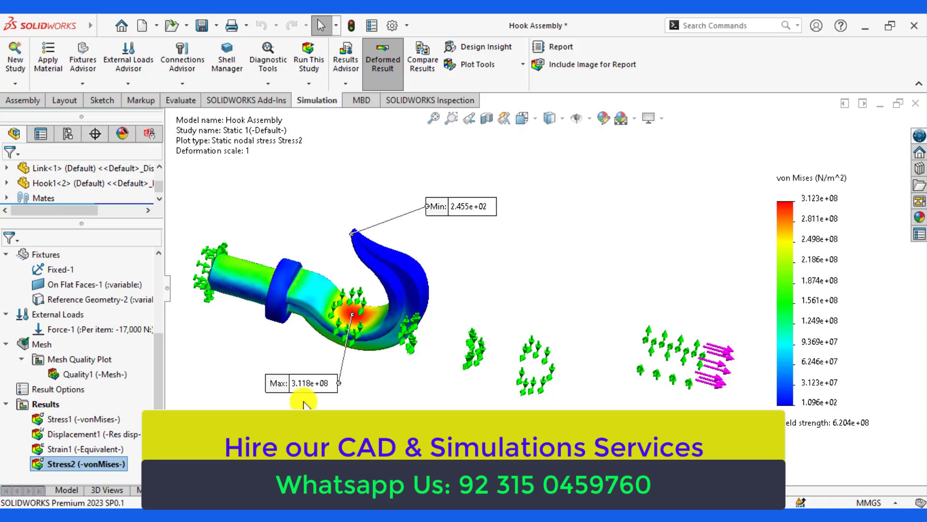
click(411, 423)
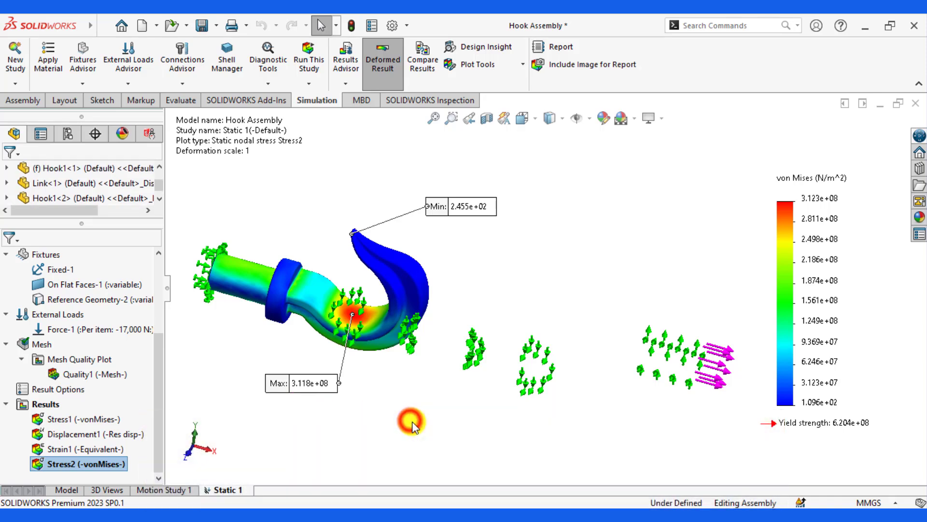
Review the full assembly's Stress1 von Mises plot and its Displacement1 resultant displacement plot
double_click(89, 418)
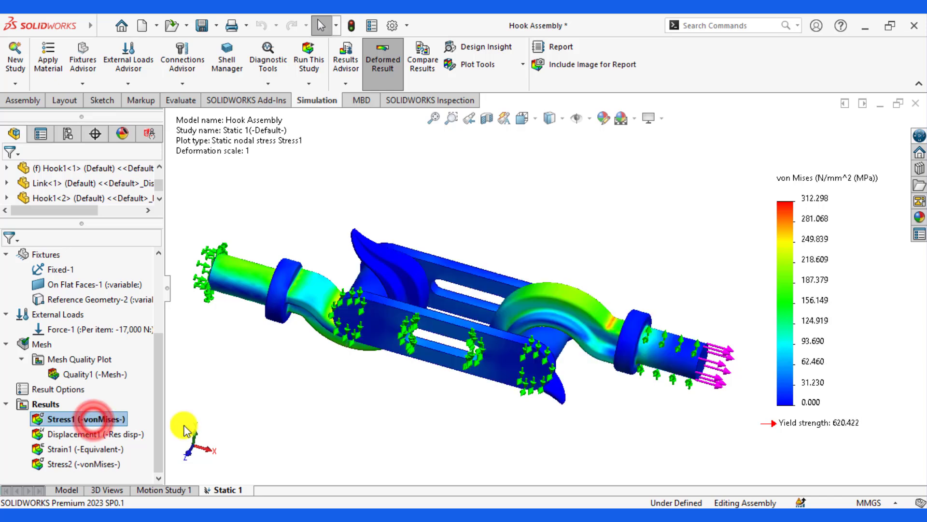
click(105, 435)
double_click(105, 435)
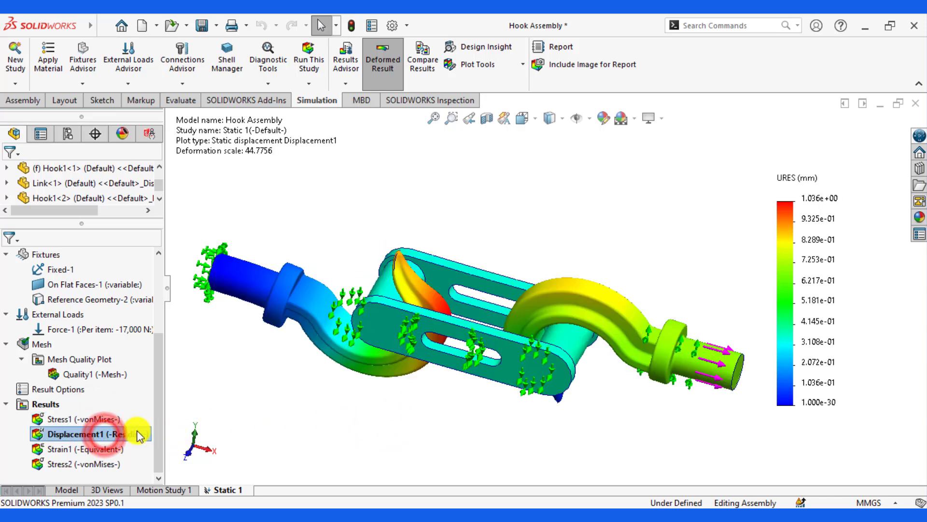
click(310, 397)
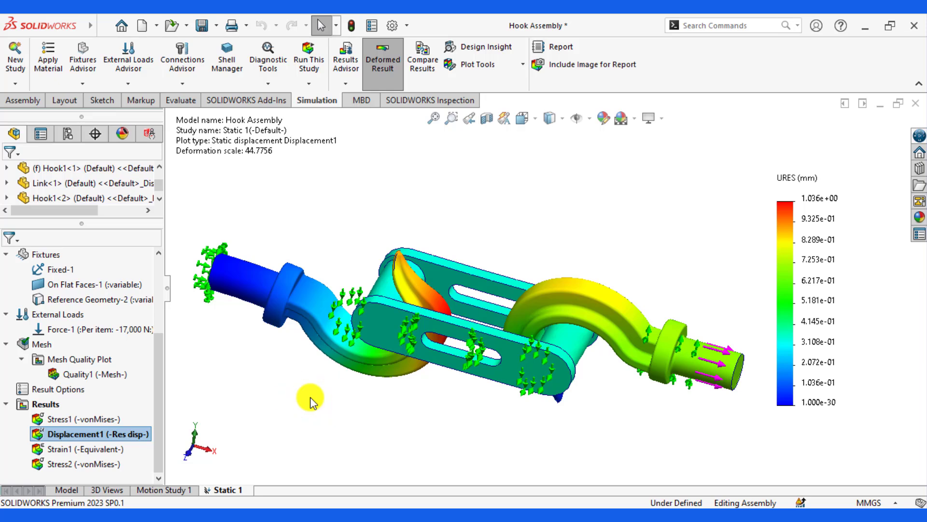